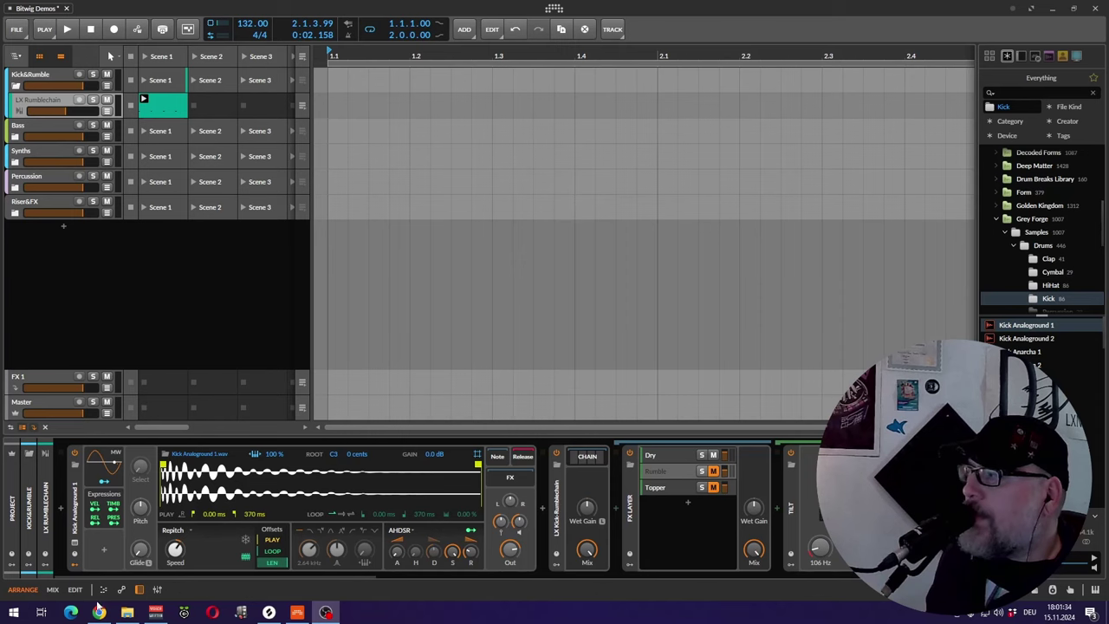
Switch to Chrome and look through the Buy Me a Coffee page's home, posts and shop sections.
click(99, 613)
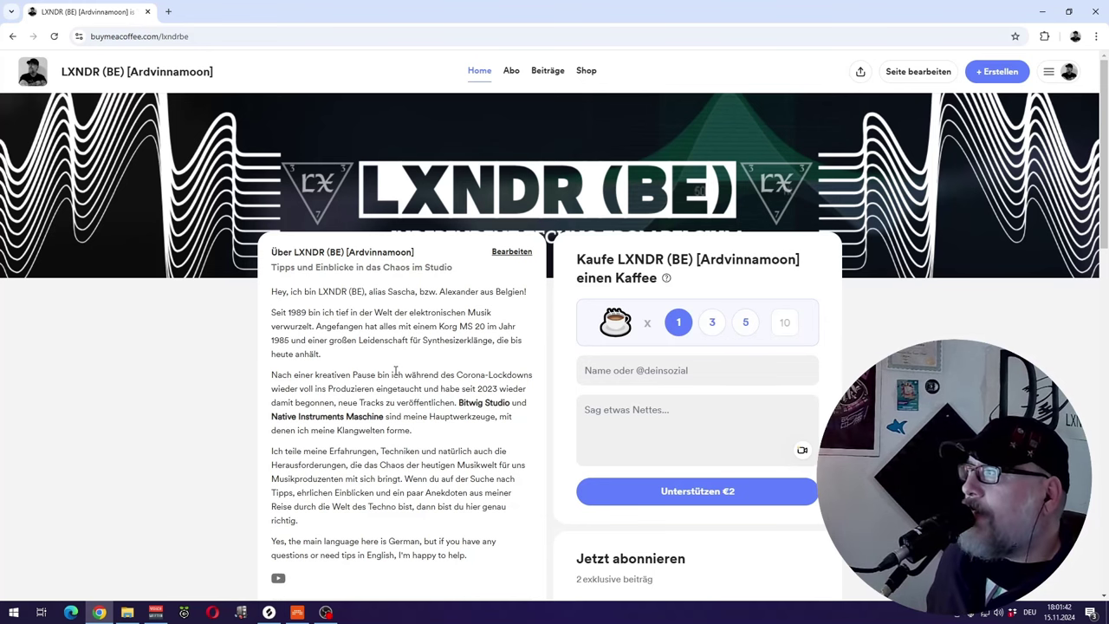
scroll(400, 370, down, 4)
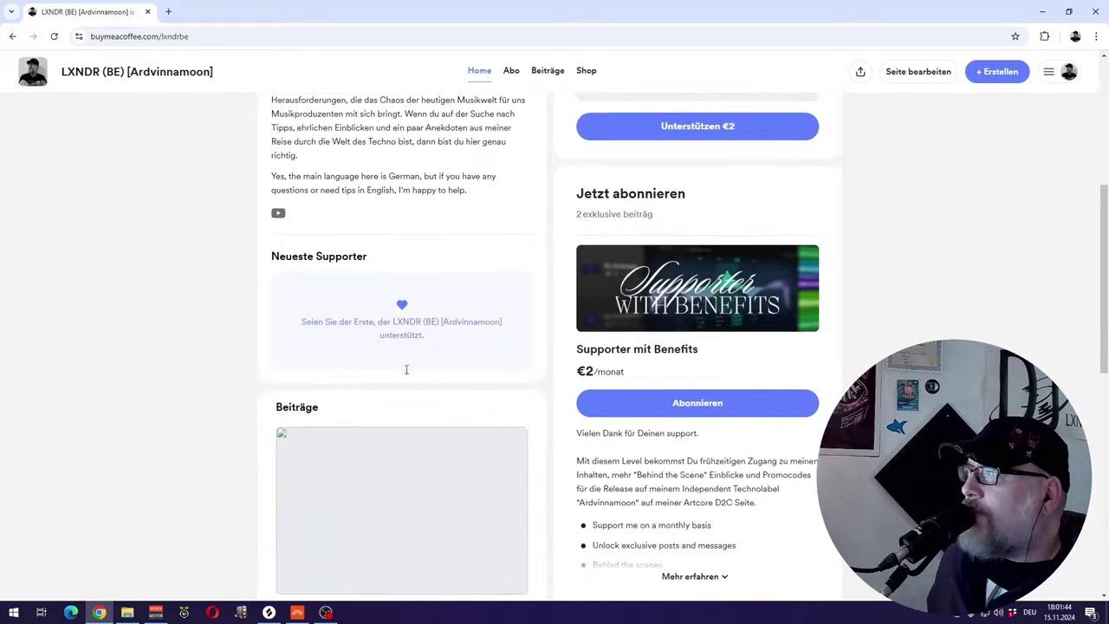
scroll(406, 375, down, 3)
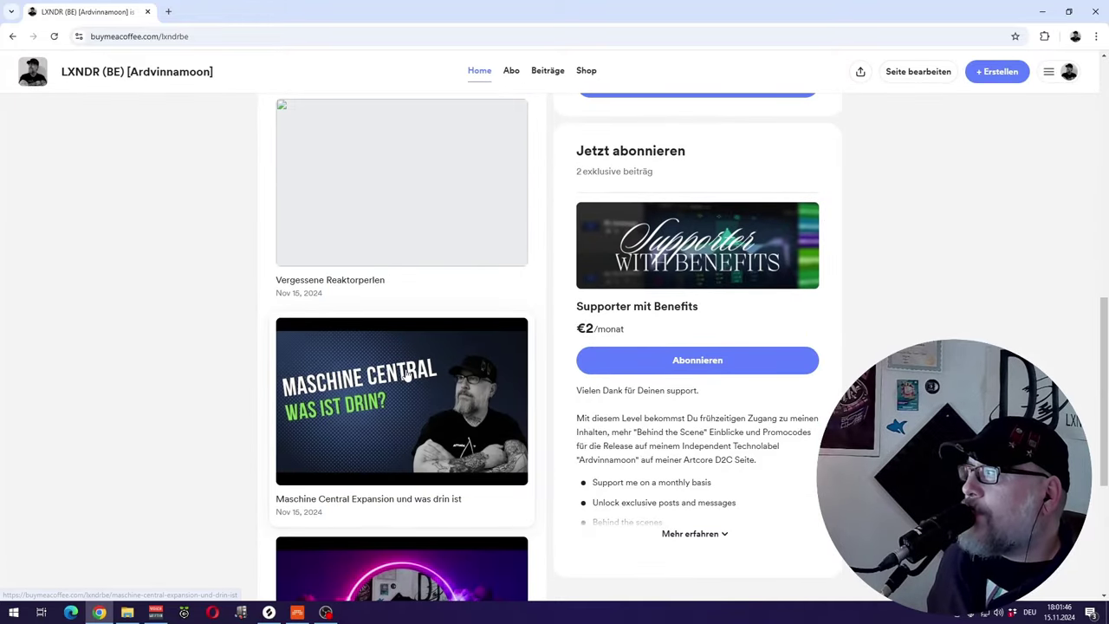
scroll(406, 374, up, 5)
scroll(405, 375, down, 3)
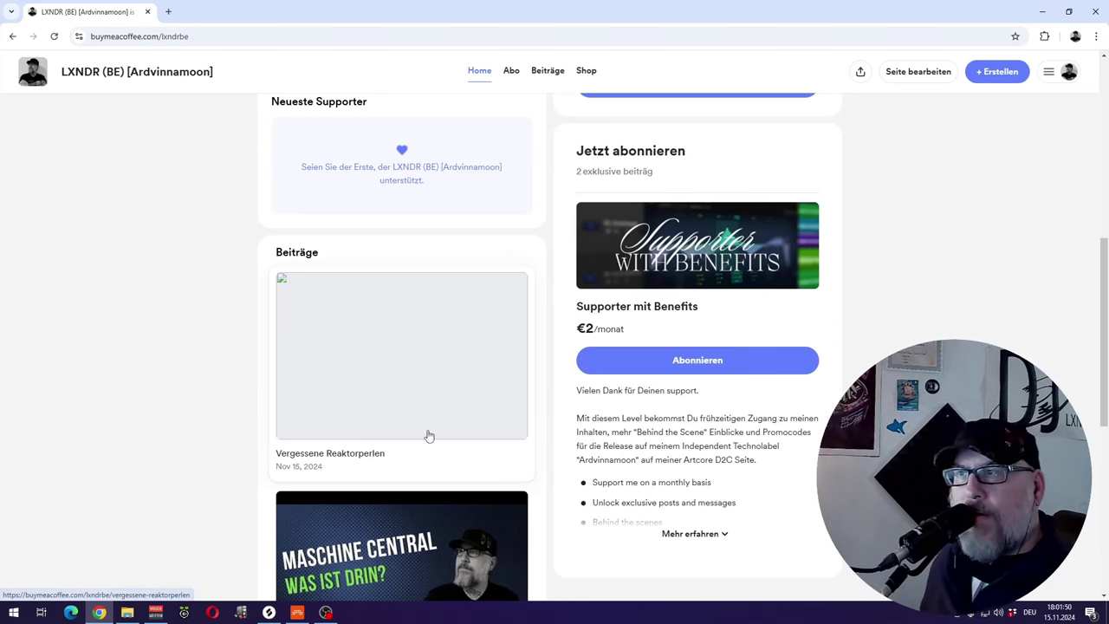
scroll(428, 436, up, 7)
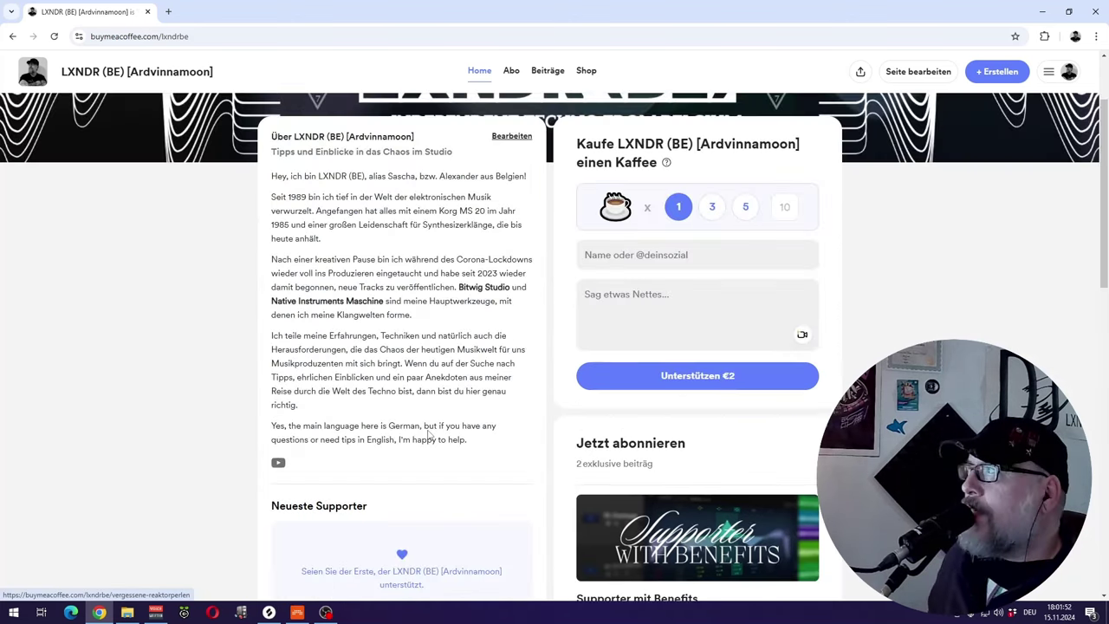
click(550, 73)
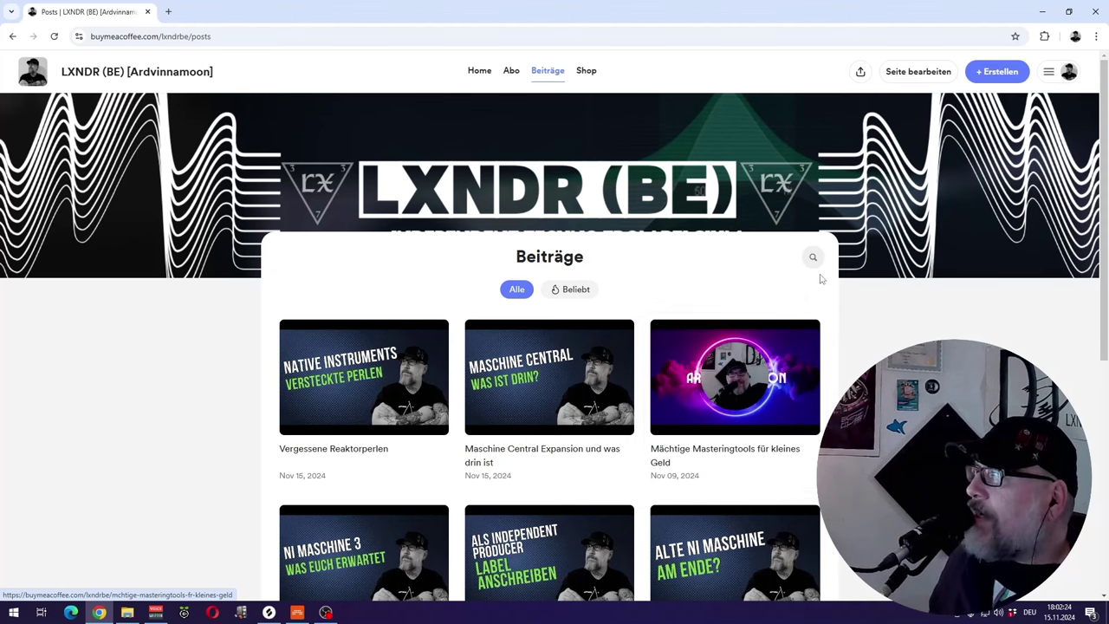
click(586, 72)
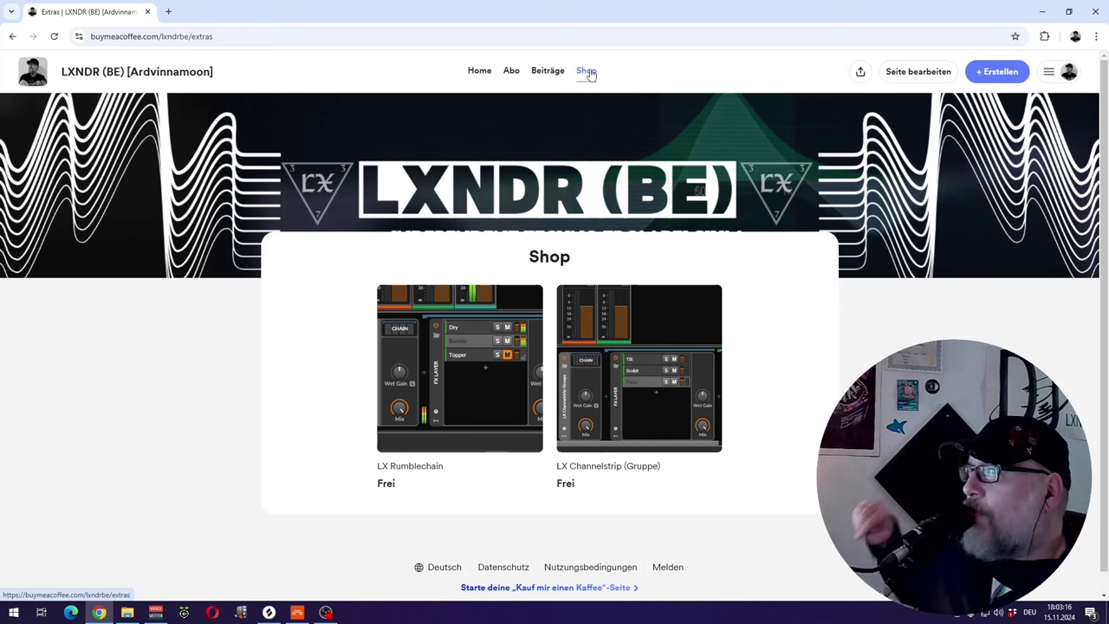
Return to Bitwig Studio, play the LX Rumblechain clip in Scene 1 for a listen, and stop playback.
click(1040, 12)
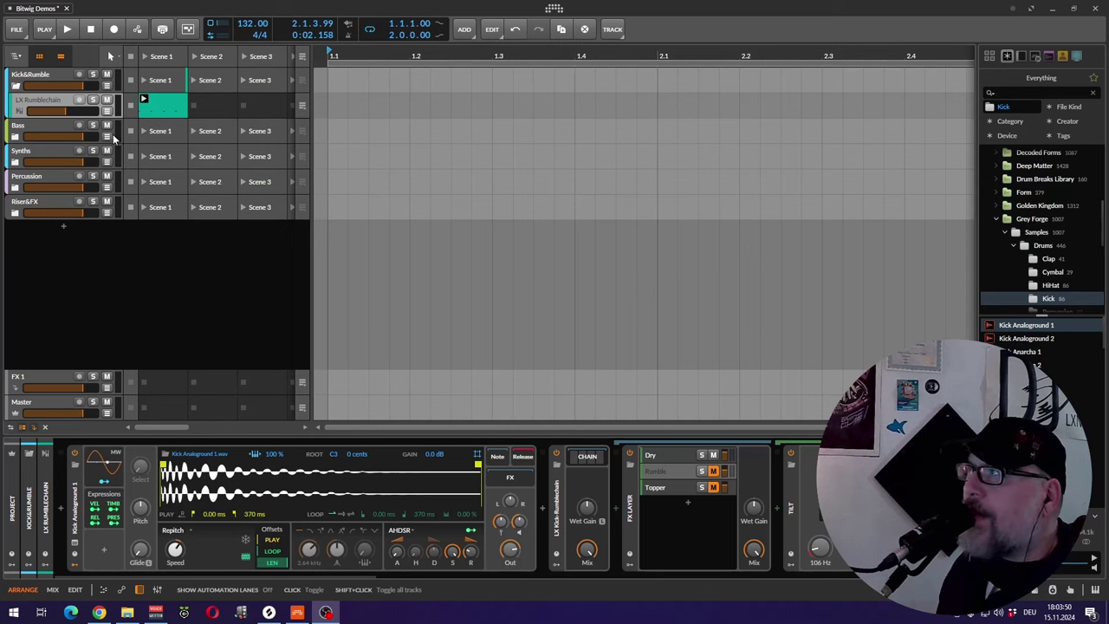
click(144, 101)
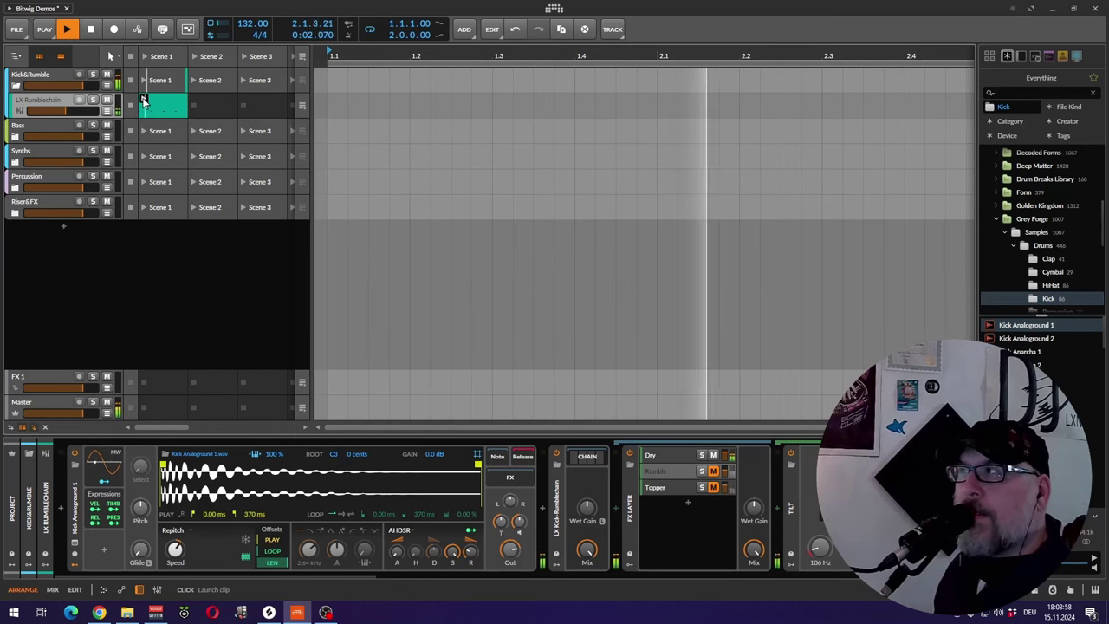
click(68, 31)
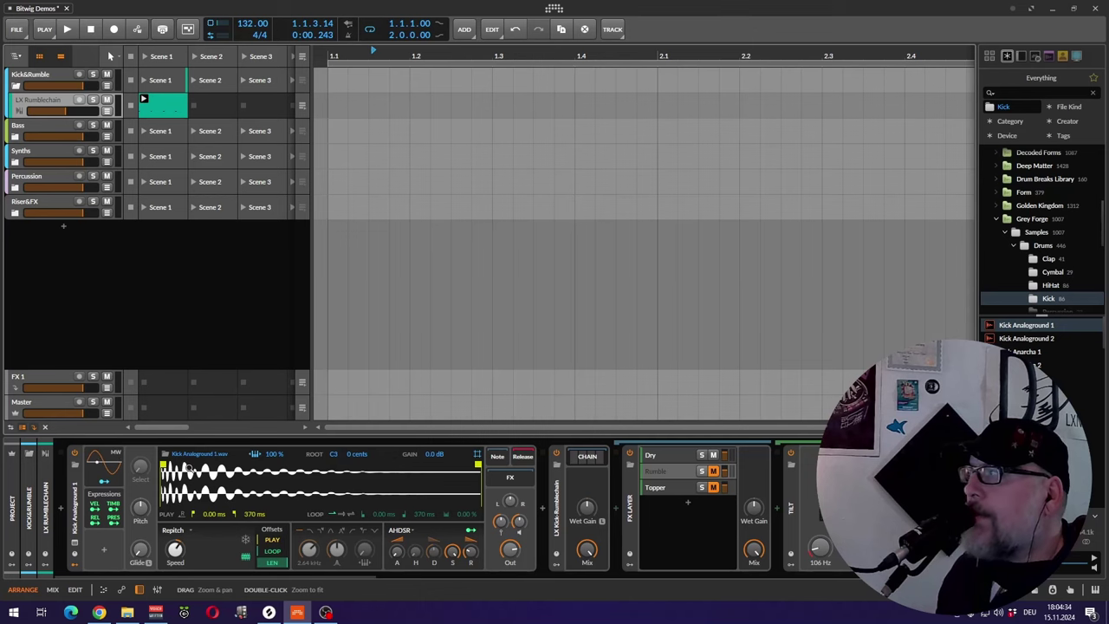
Review the LX Rumblechain track from the kick sampler to the FX Layer, and show the Dry layer's devices.
drag(363, 574, 503, 579)
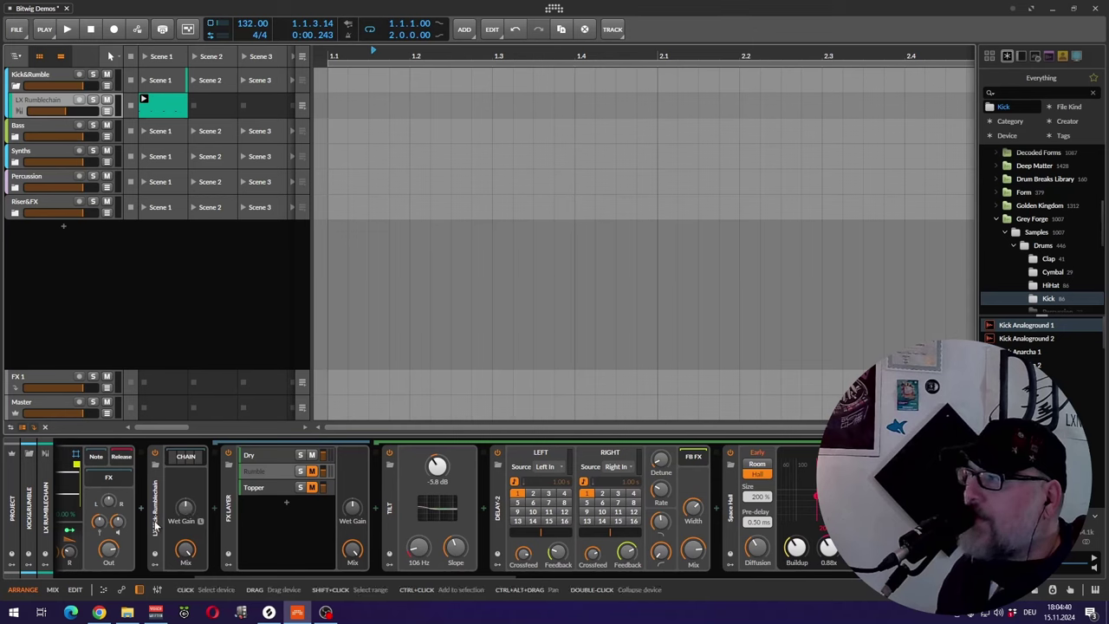
drag(260, 574, 37, 591)
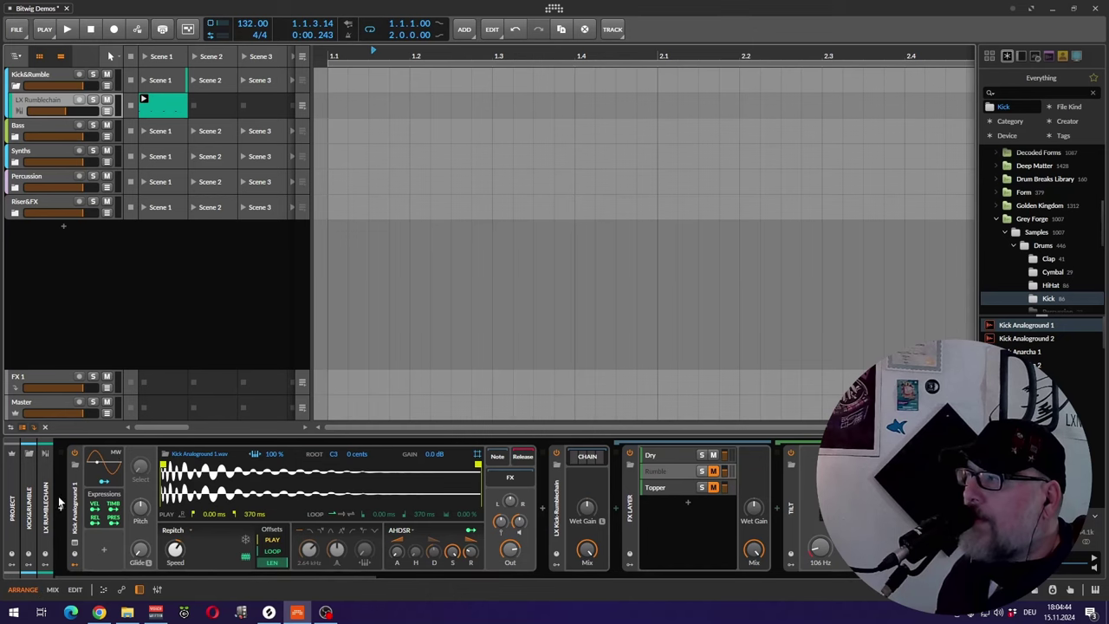
drag(350, 572, 524, 579)
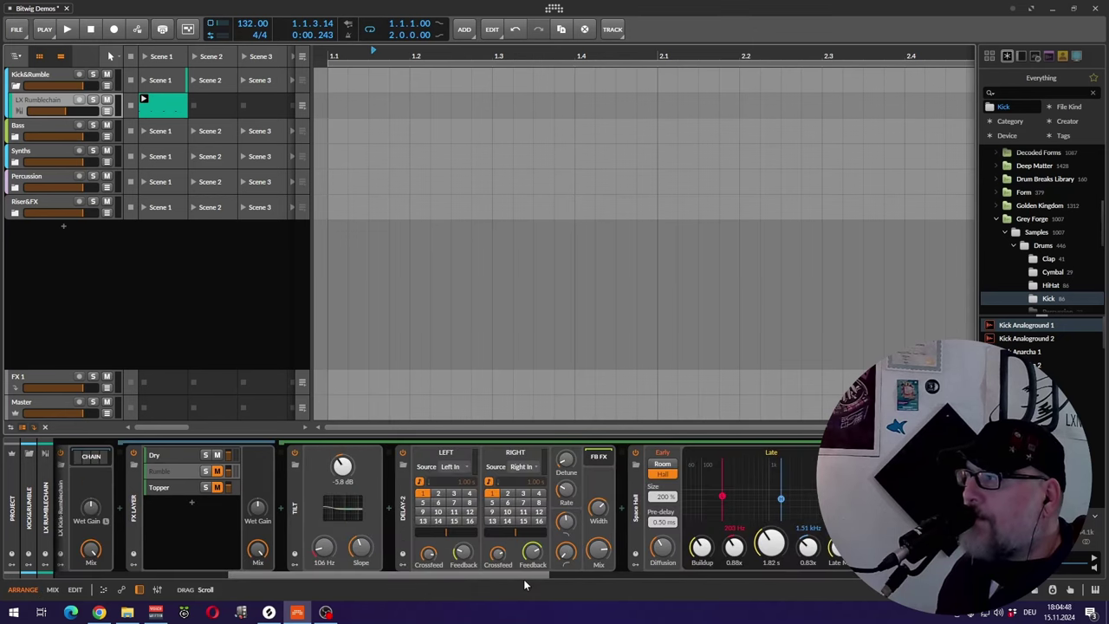
click(176, 455)
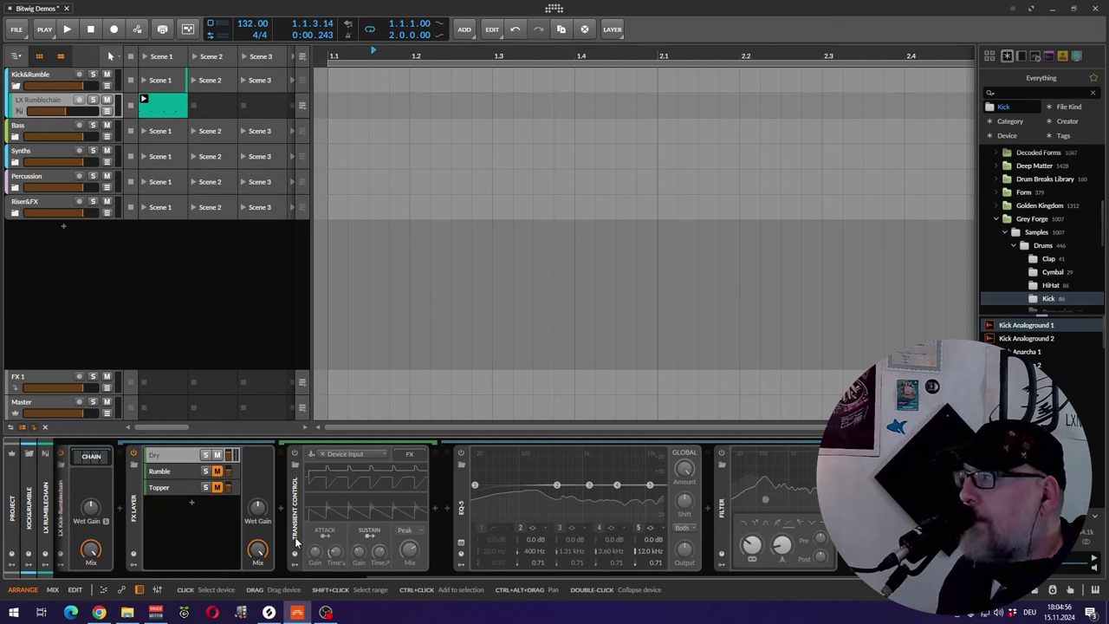
Show the Rumble layer's devices and examine its Tilt, Delay-2 and Space Hall reverb settings.
click(171, 472)
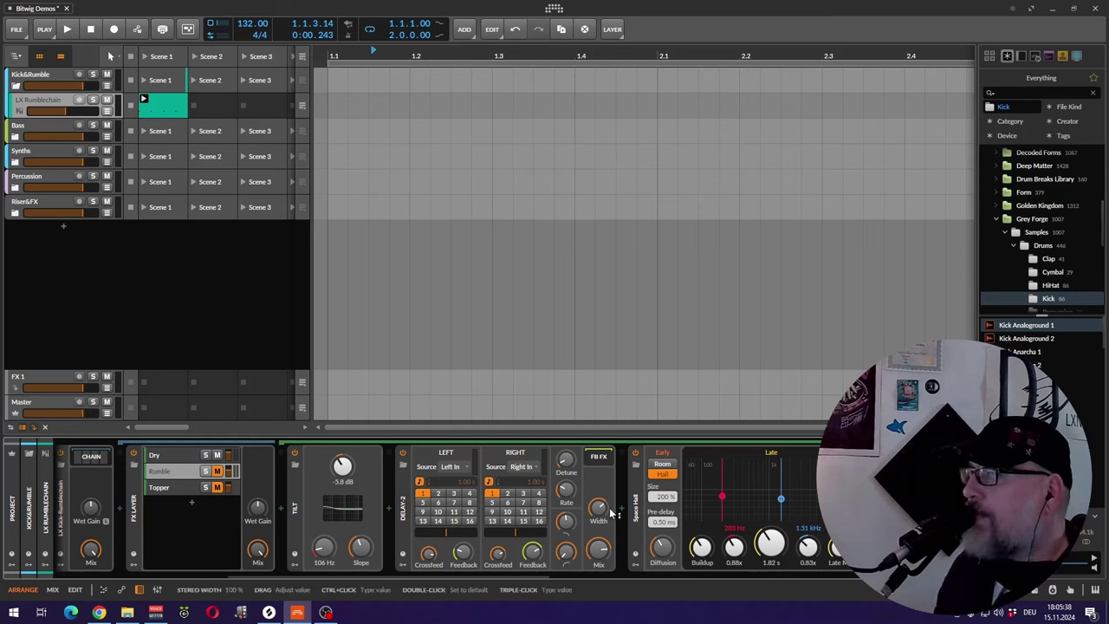
drag(500, 576, 513, 575)
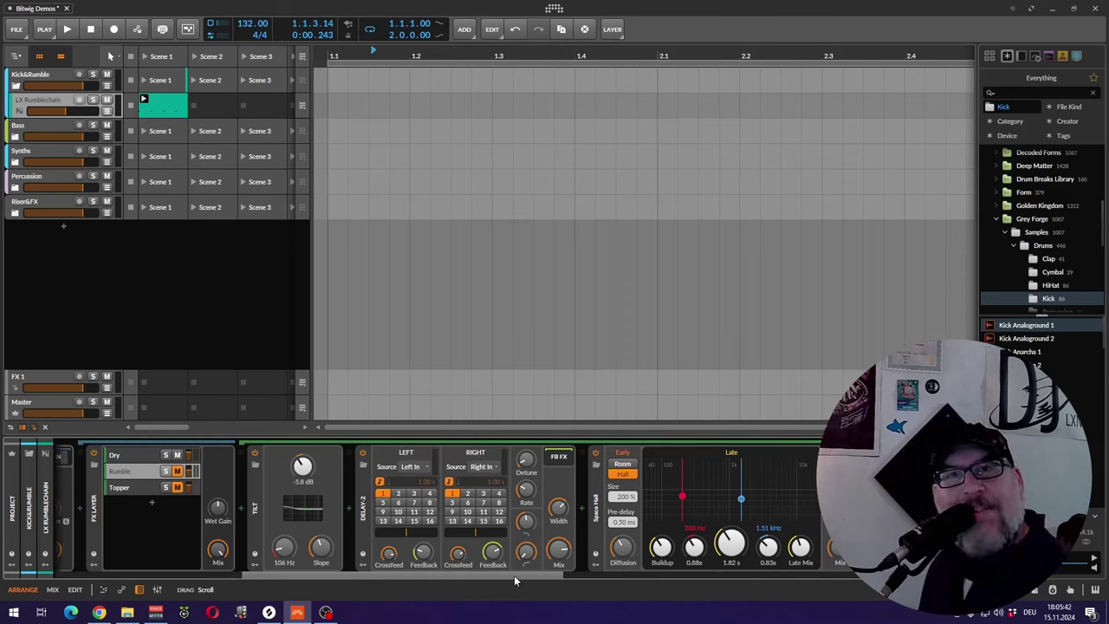
drag(514, 576, 549, 572)
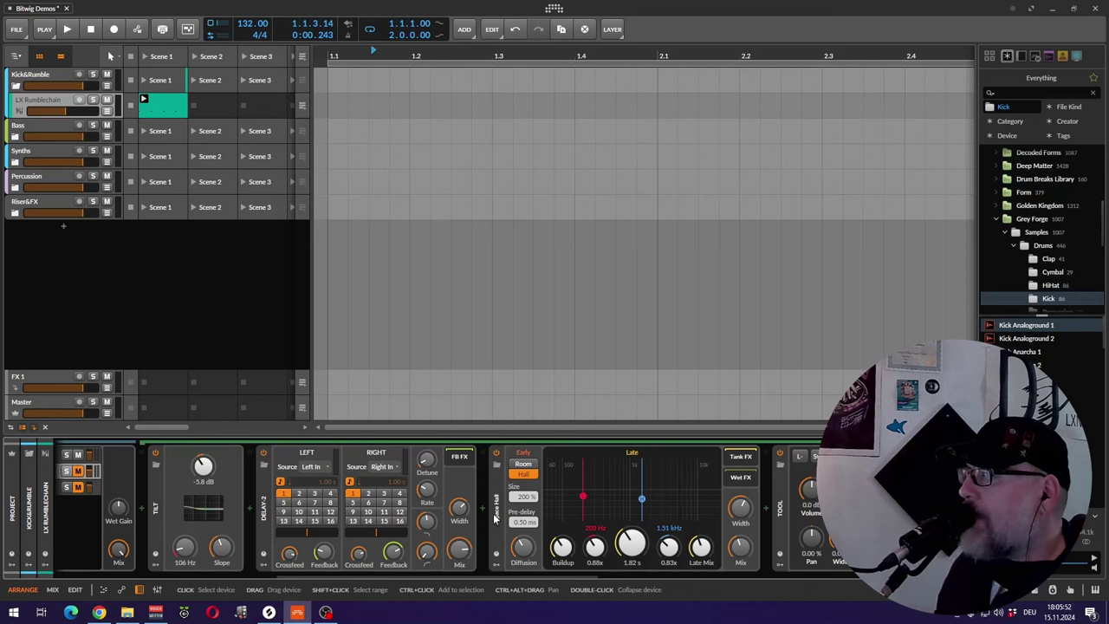
Browse the reverb presets for the Space Hall device and close the browser without choosing another one.
click(497, 468)
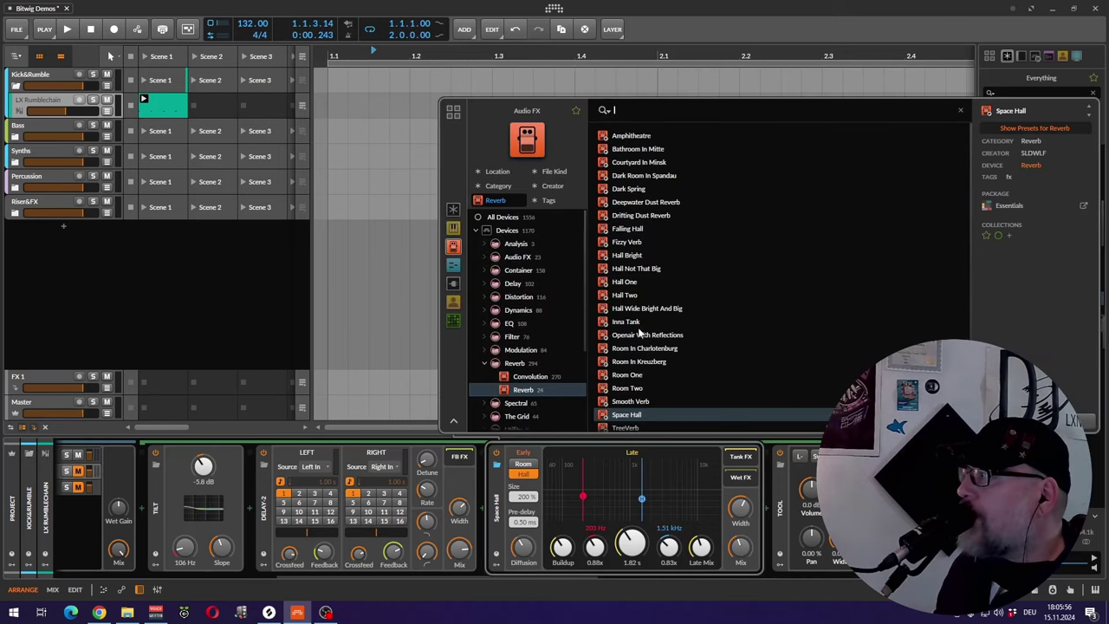
scroll(642, 364, down, 1)
scroll(643, 364, up, 1)
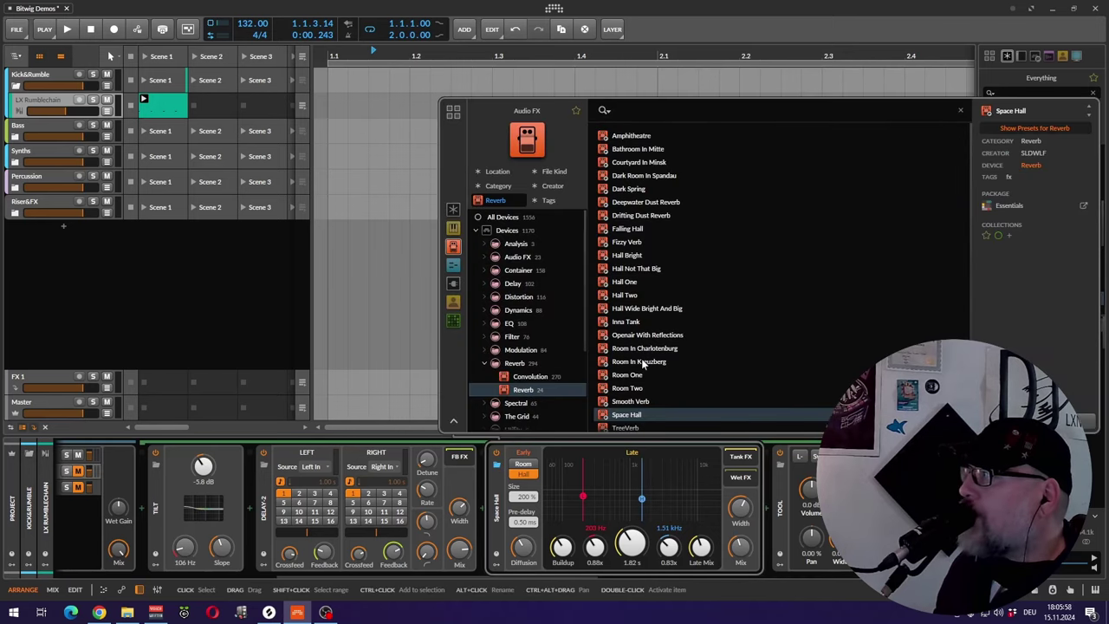
scroll(642, 364, down, 1)
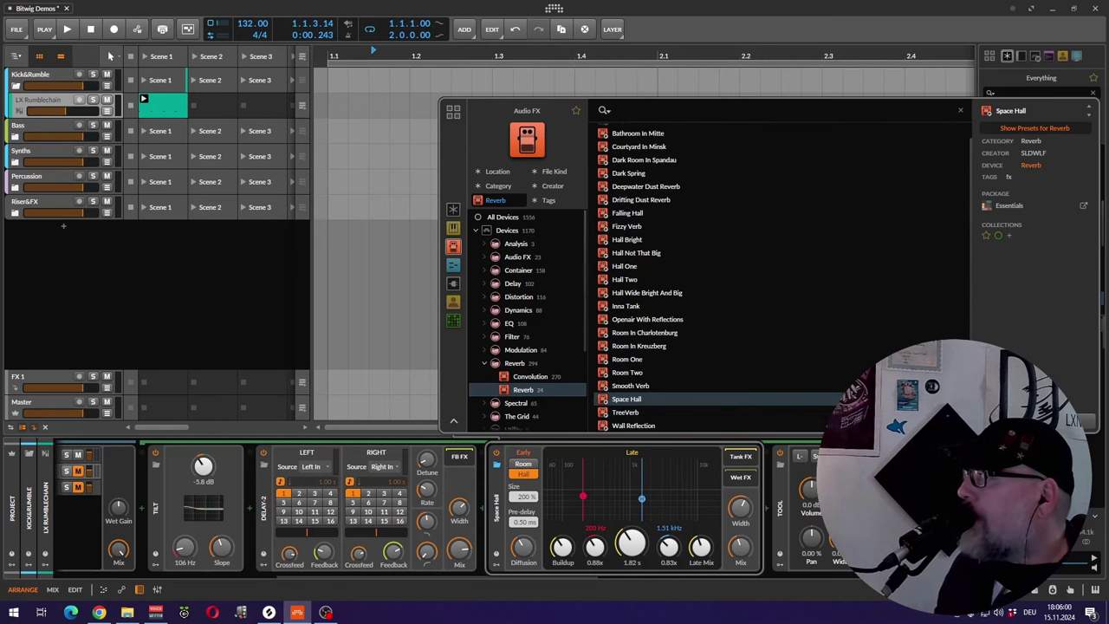
key(Escape)
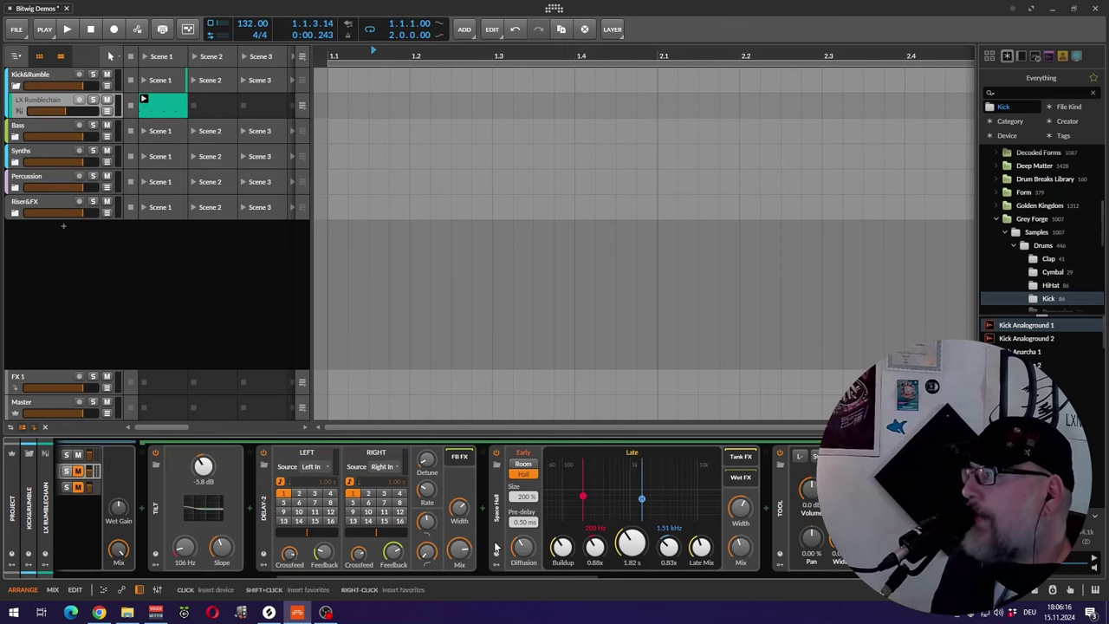
Examine the Rumble layer's remaining devices after the reverb: Tool, Kick Saturator, Filter and Auto Sidechain.
drag(486, 572, 609, 575)
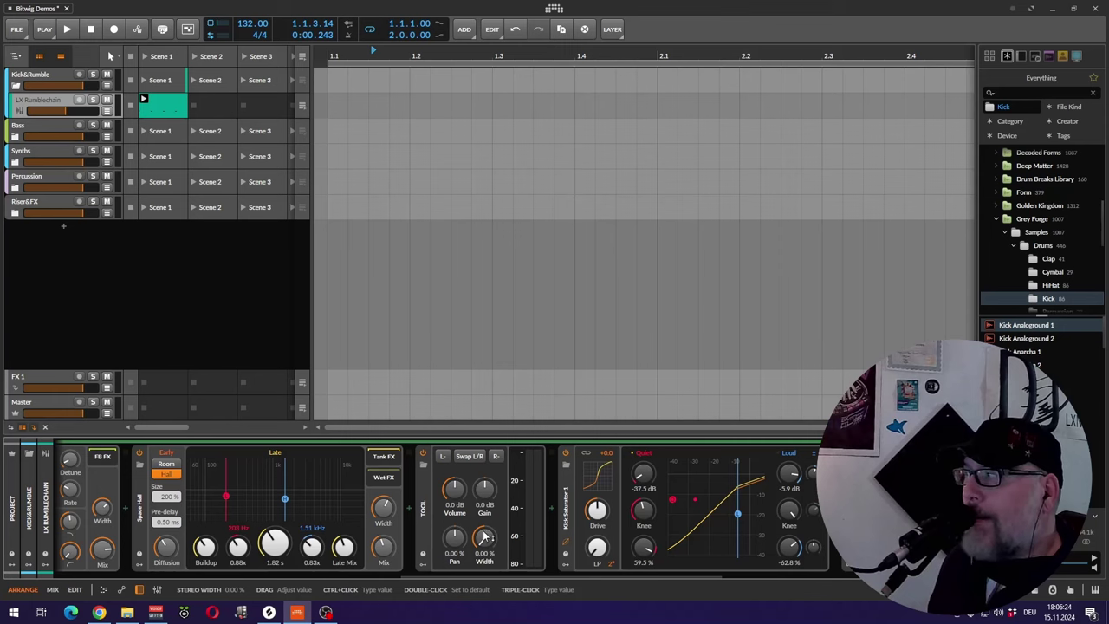
drag(477, 575, 544, 574)
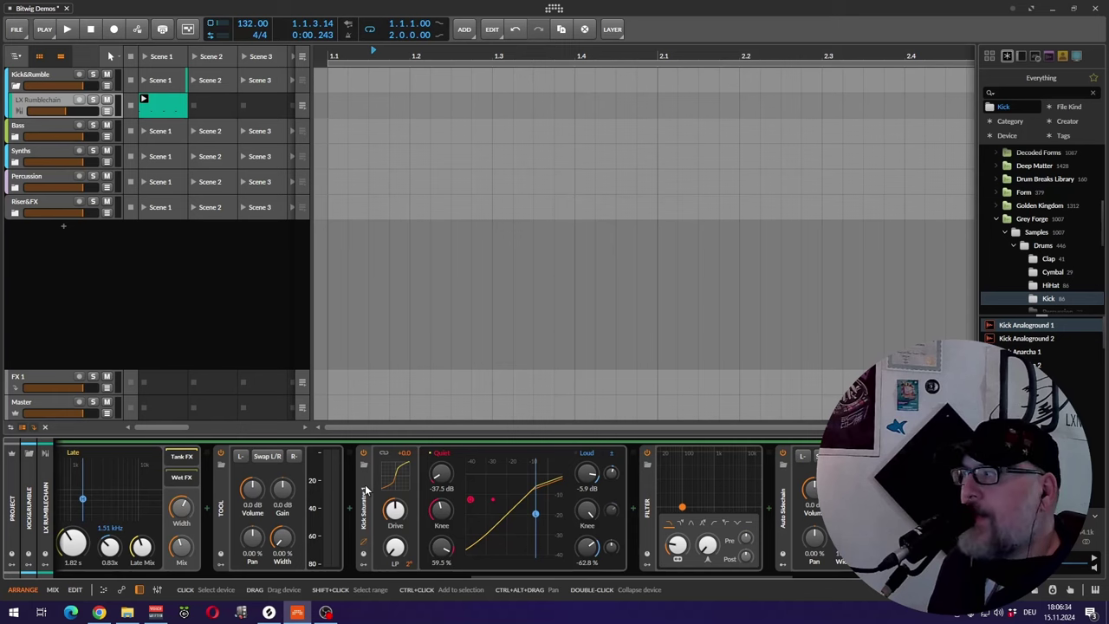
drag(487, 573, 598, 574)
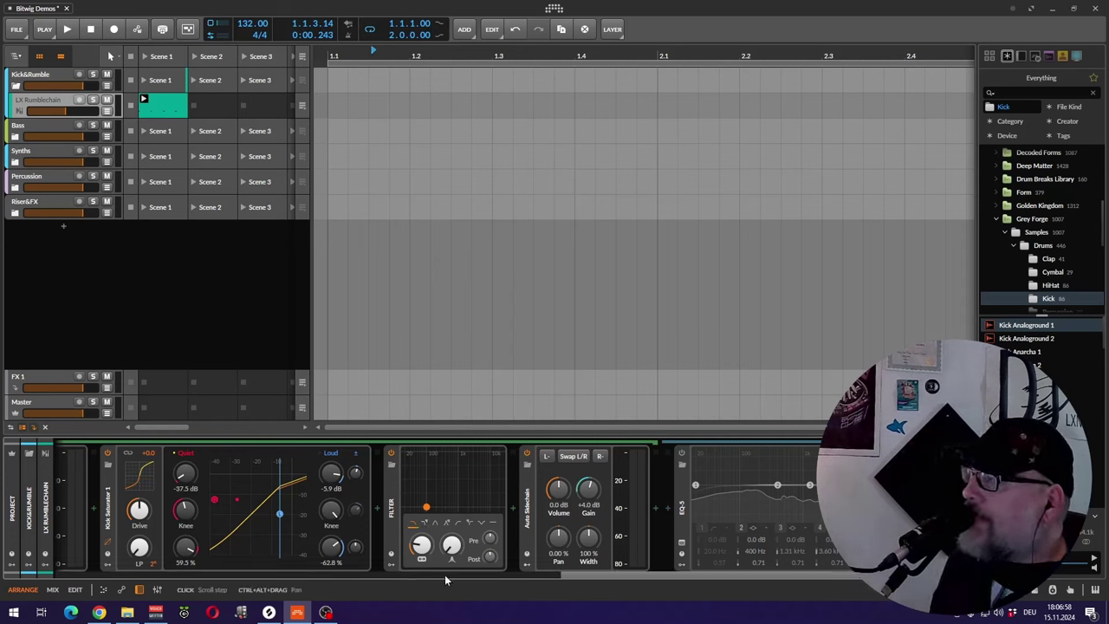
drag(626, 574, 641, 576)
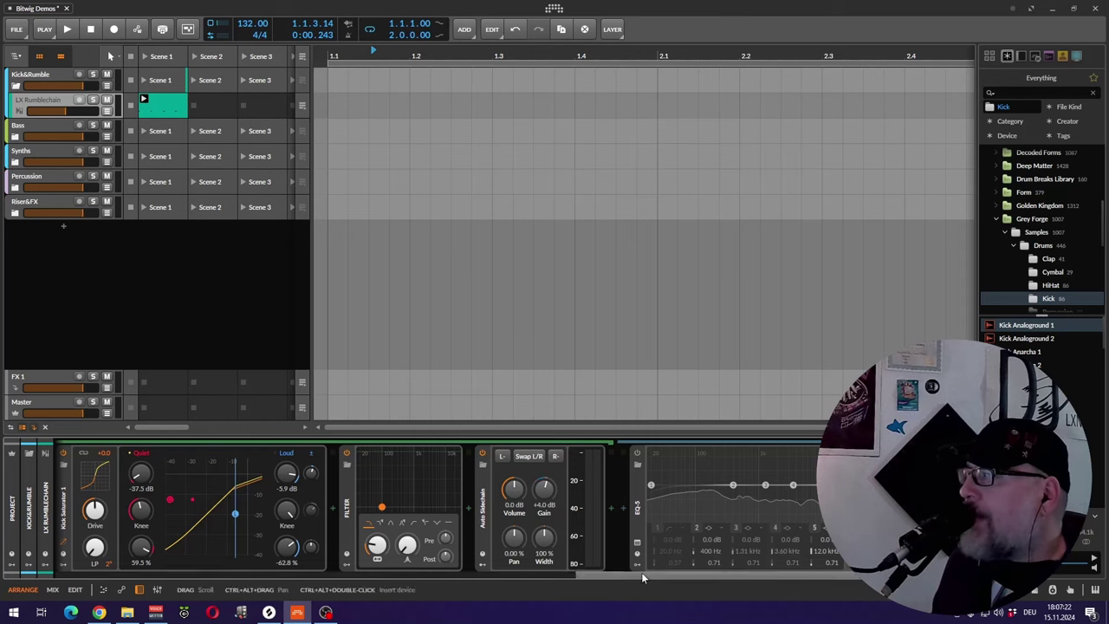
drag(641, 572, 818, 583)
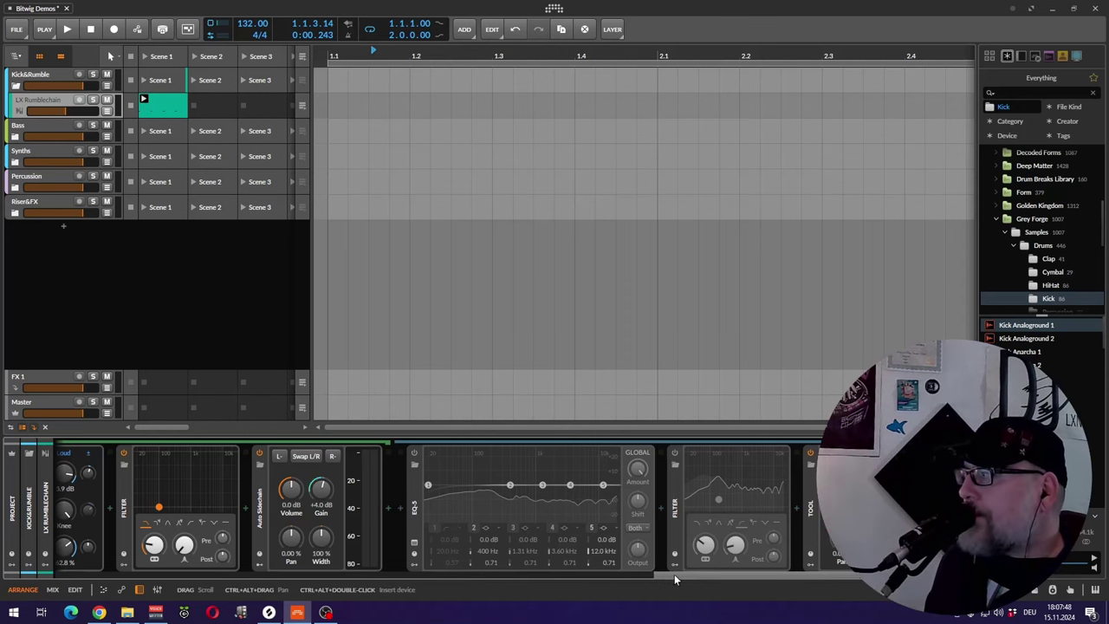
Compare the start of the LX Kick Rumblechain with the EQ-5, Filter and Tool devices at its end.
drag(674, 574, 234, 575)
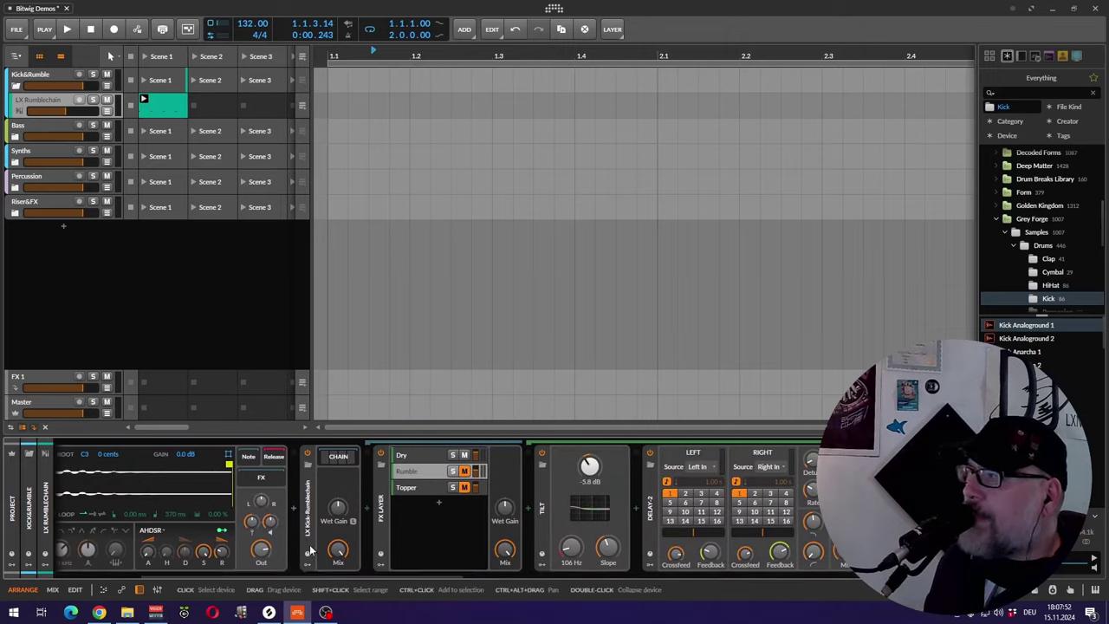
drag(304, 577, 875, 581)
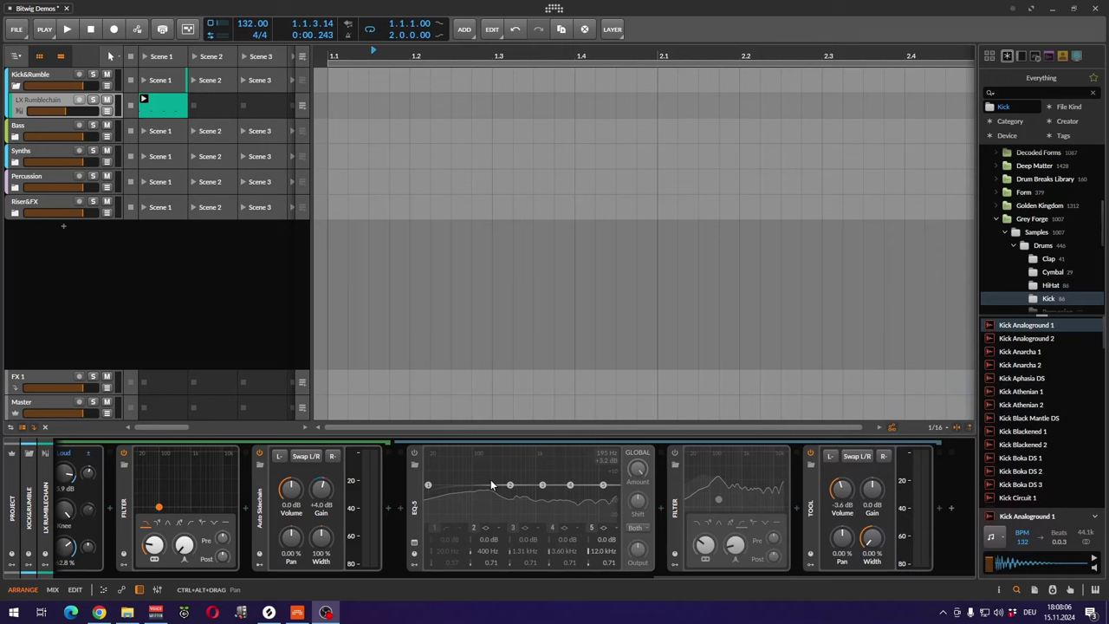
drag(684, 575, 786, 613)
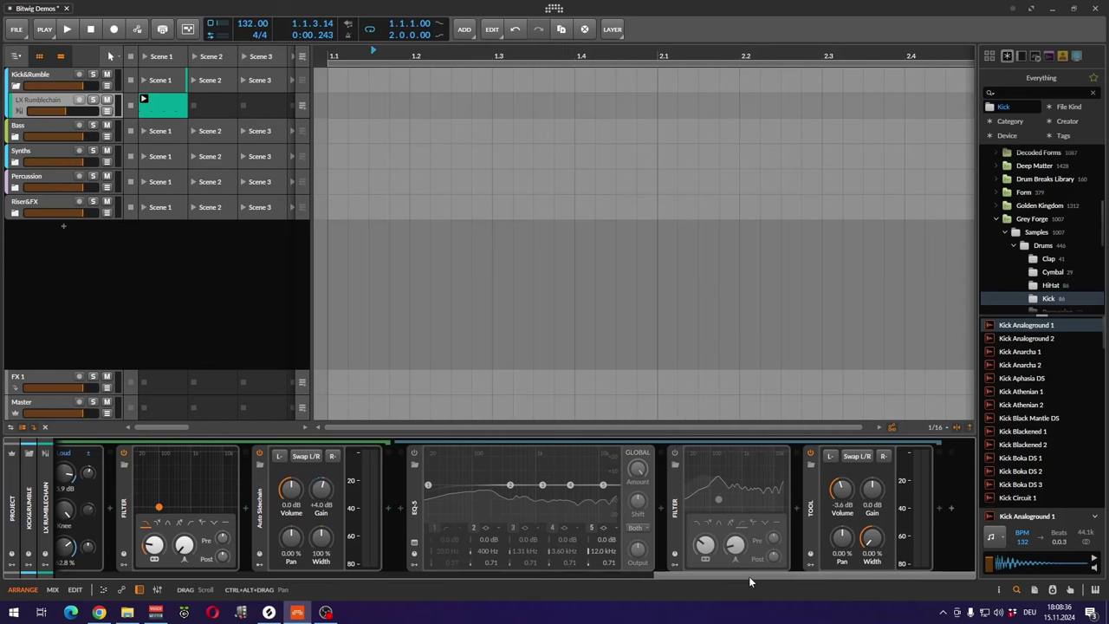
scroll(748, 576, left, 5)
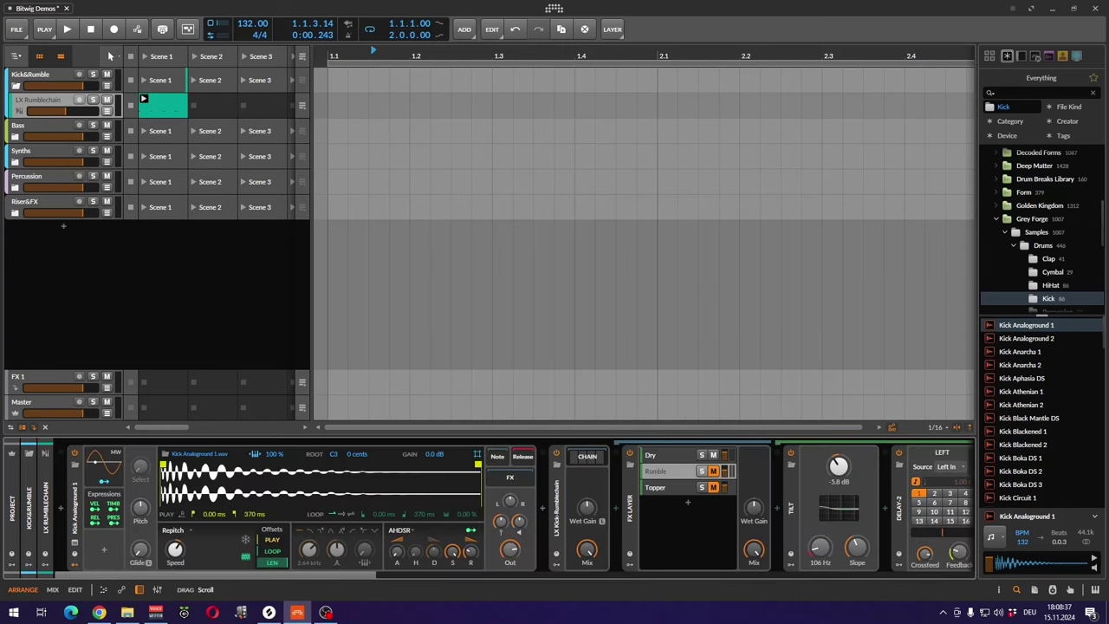
click(672, 472)
drag(341, 577, 1018, 575)
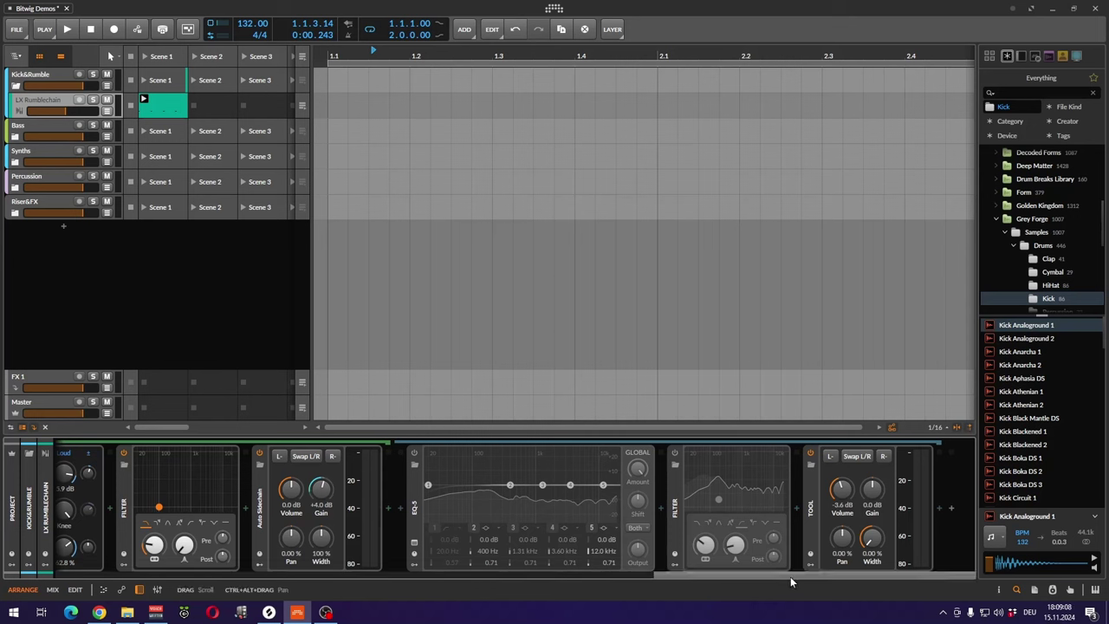
scroll(790, 572, right, 5)
Start playback and unmute the Rumble layer in the FX Layer to hear it with the dry kick.
scroll(790, 572, left, 10)
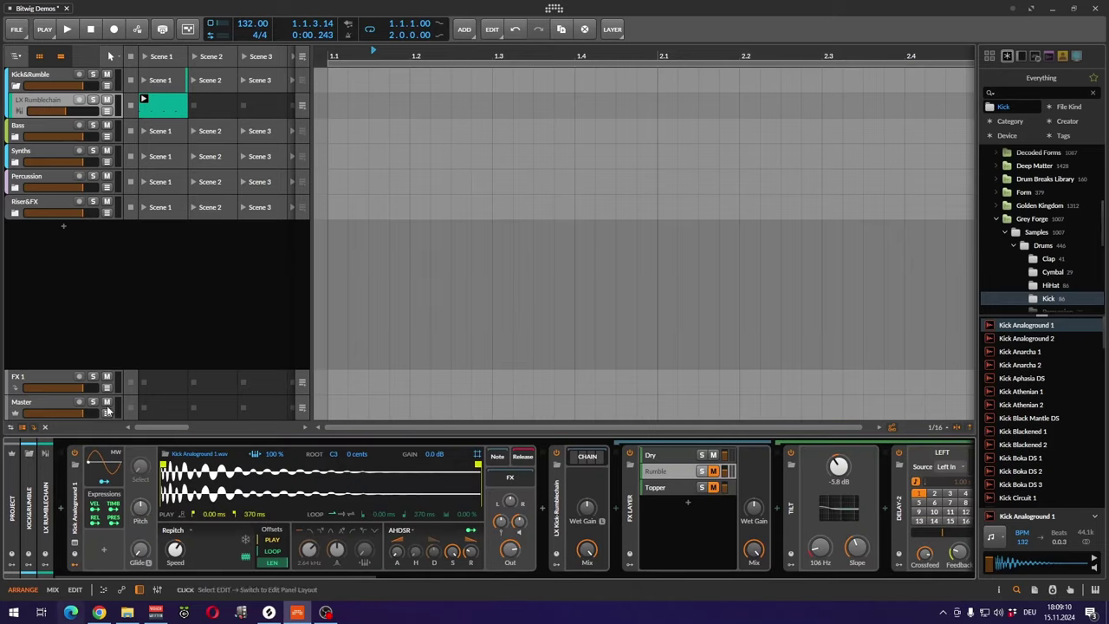
click(68, 30)
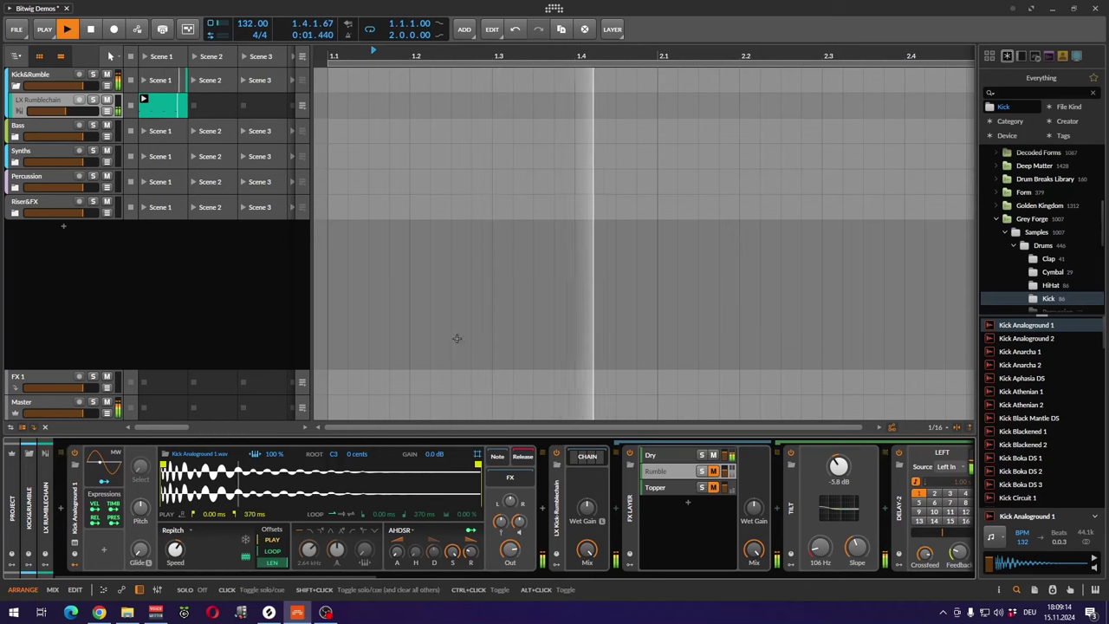
click(713, 470)
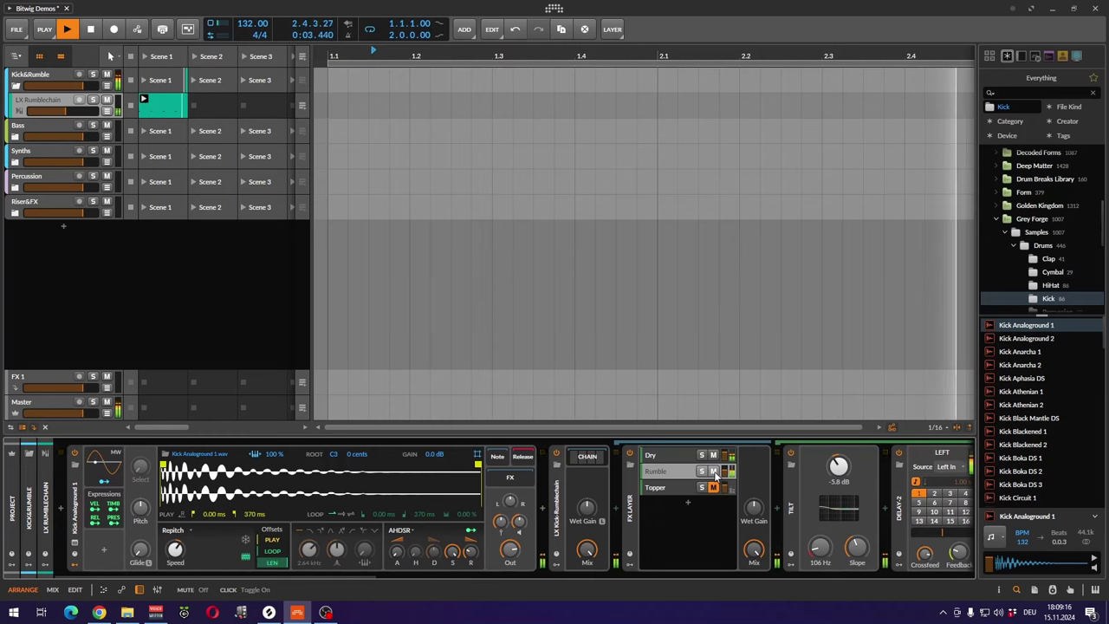
drag(321, 574, 578, 568)
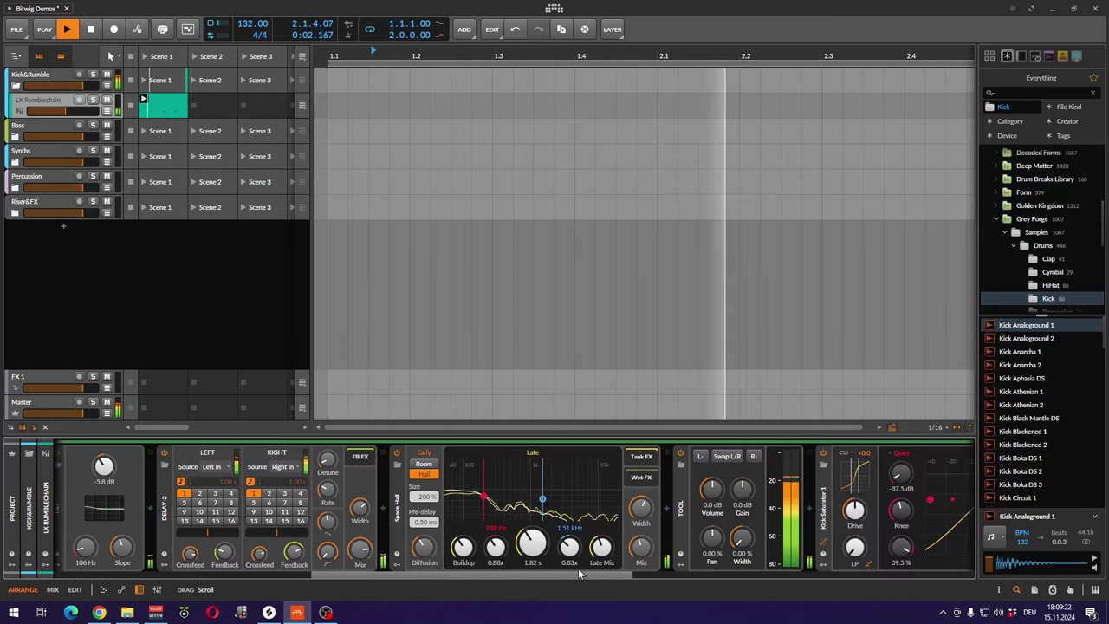
Review the Rumble layer's device chain during playback from the reverb back to the kick sampler, and stop playback.
drag(578, 568, 516, 574)
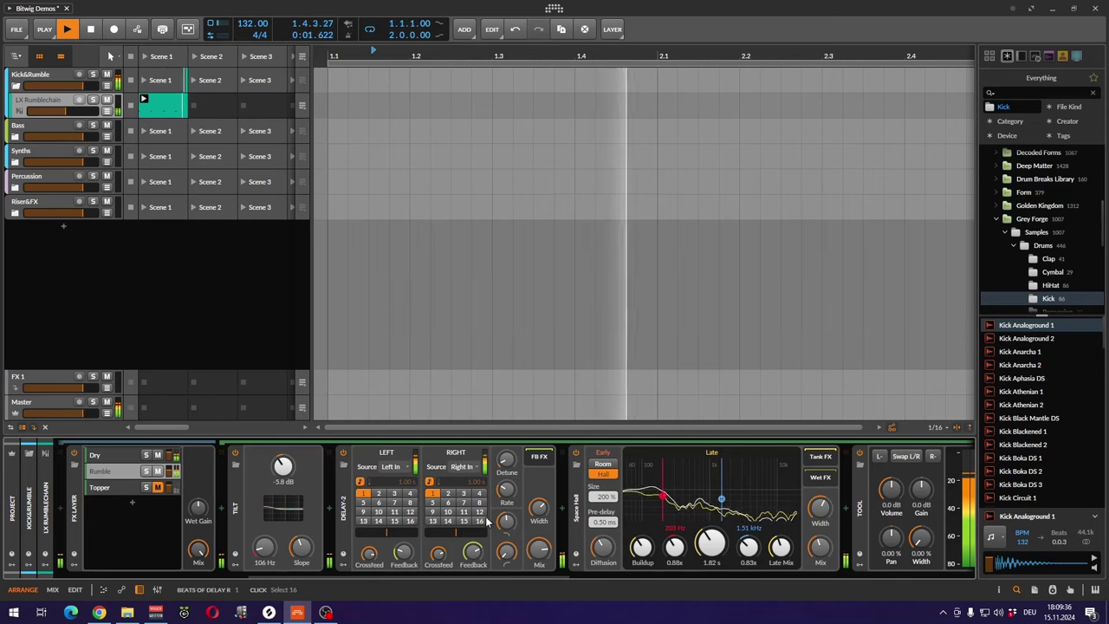
drag(403, 574, 148, 577)
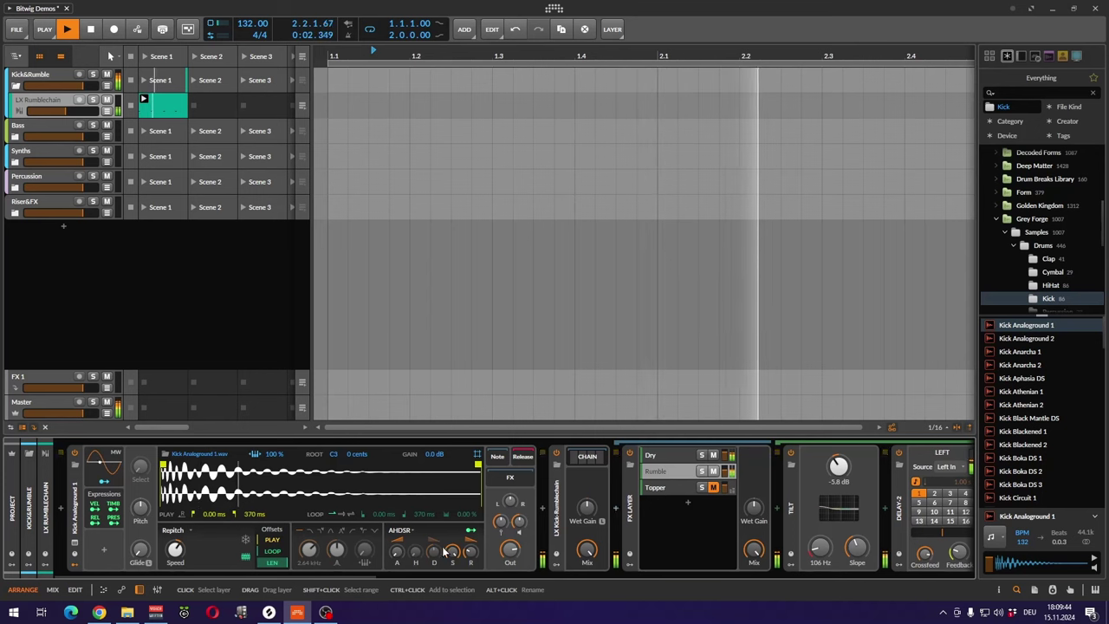
drag(341, 573, 450, 574)
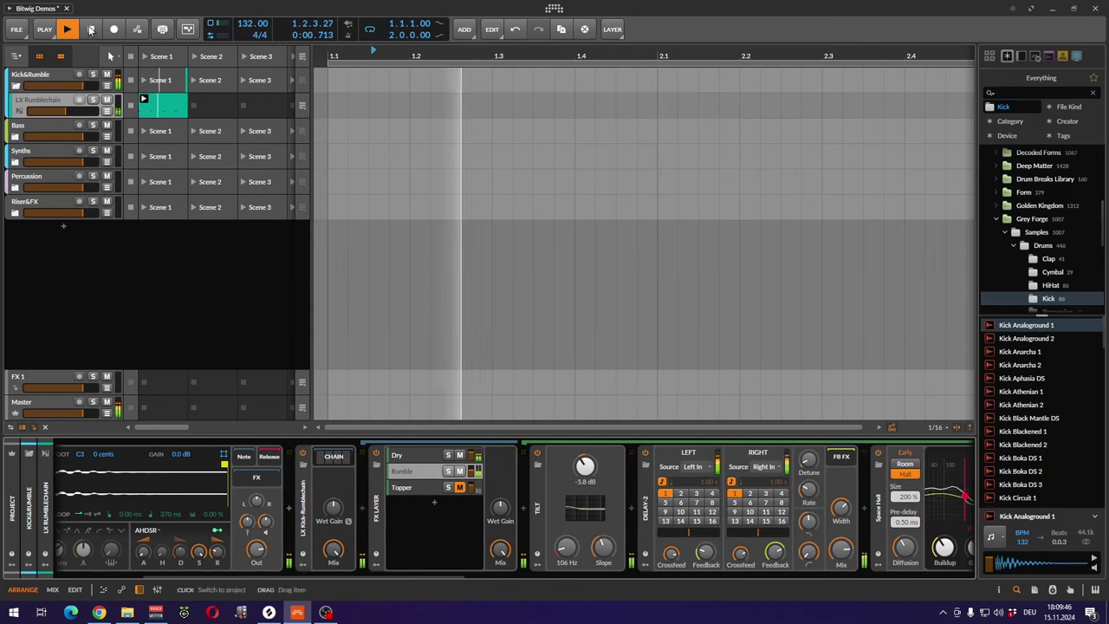
key(space)
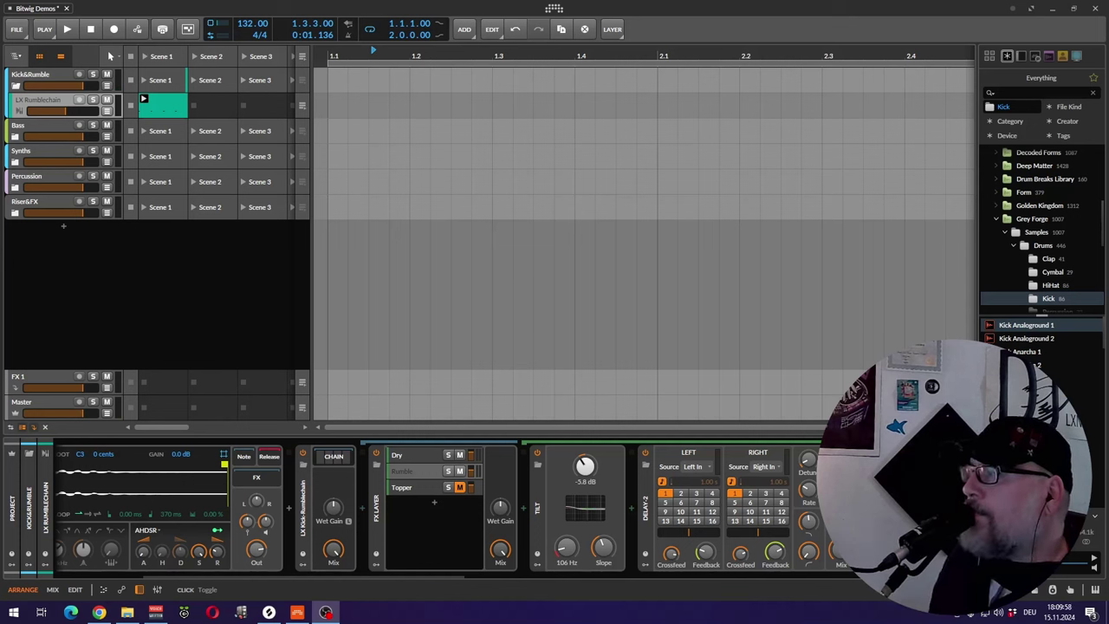
Examine the Topper layer's devices, from Delay-2 and Hall One through Snare Saturator, Filter and Auto Sidechain to the EQ-5 and Filter at the end.
click(416, 488)
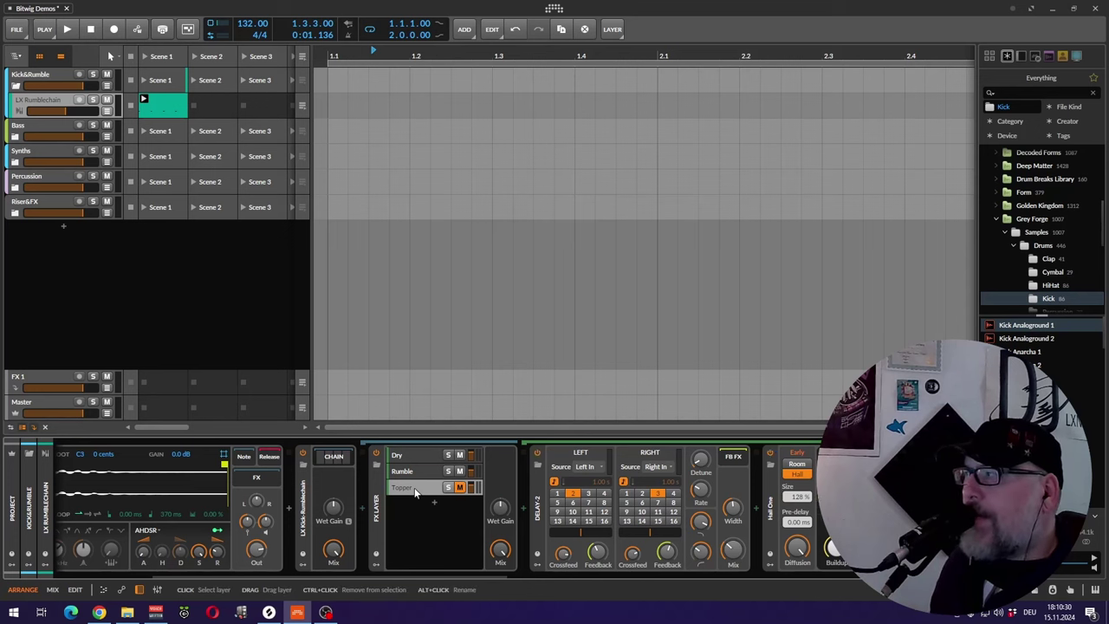
click(415, 489)
click(415, 491)
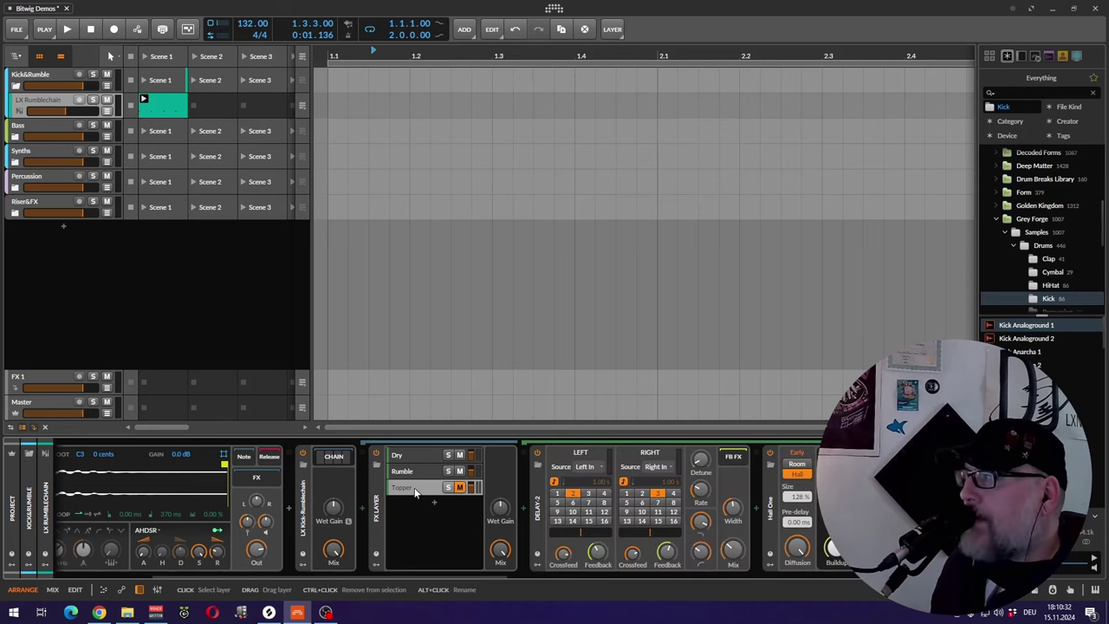
drag(408, 574, 504, 579)
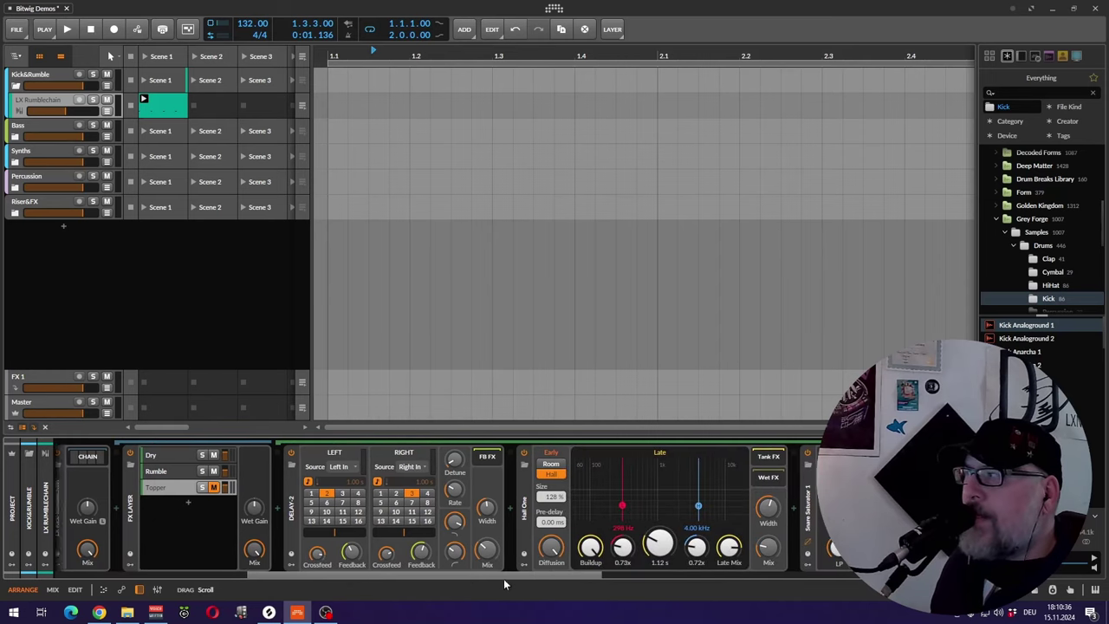
drag(398, 580, 511, 583)
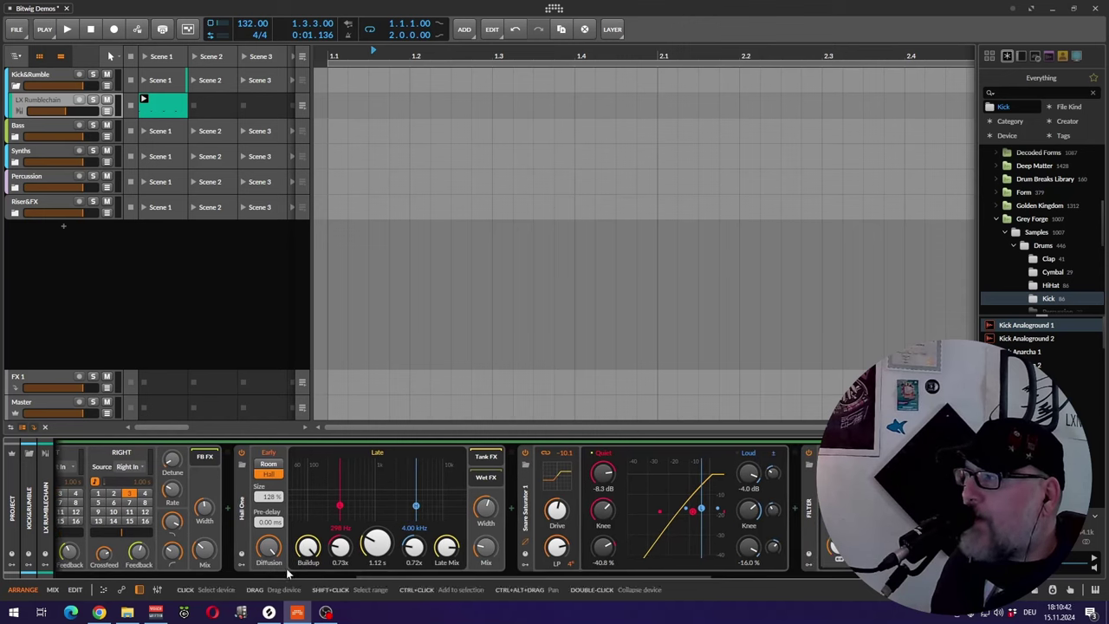
drag(417, 574, 436, 578)
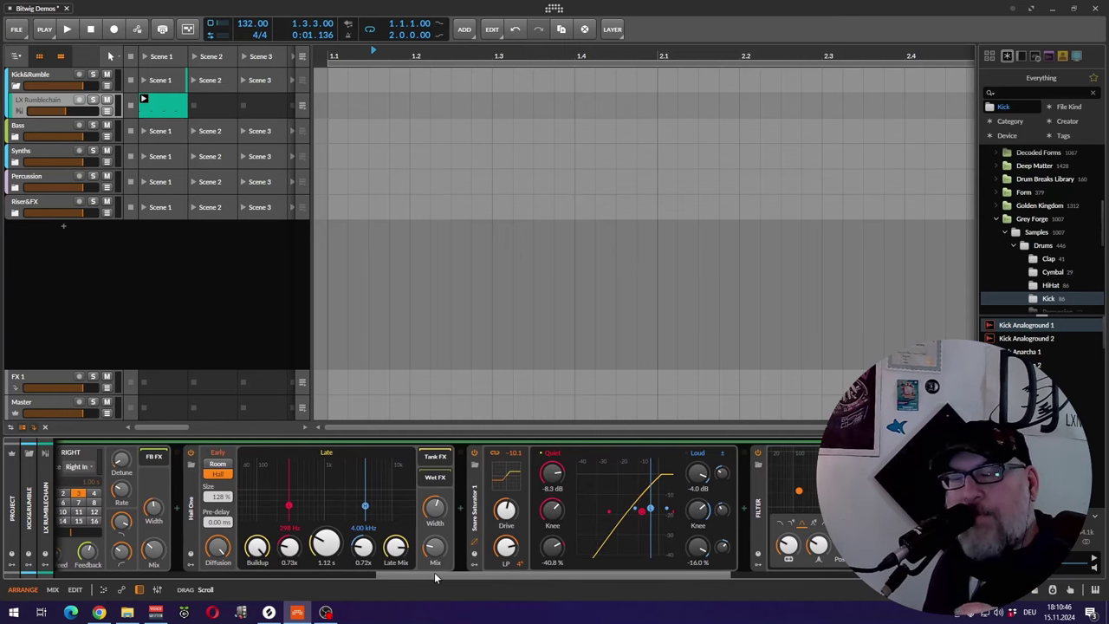
drag(435, 575, 539, 573)
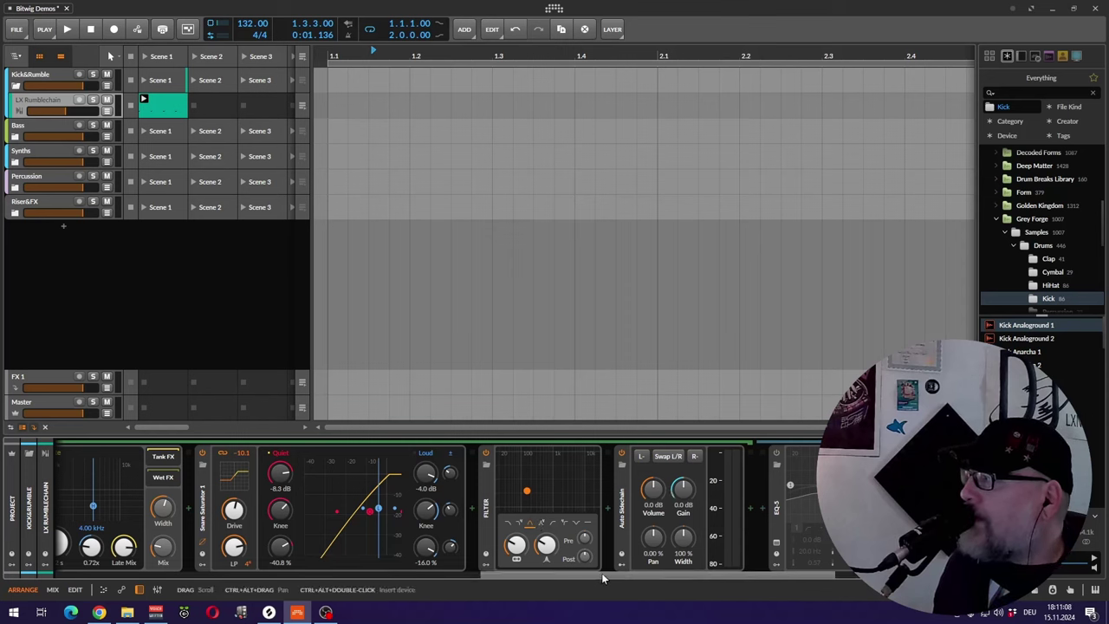
drag(602, 573, 690, 575)
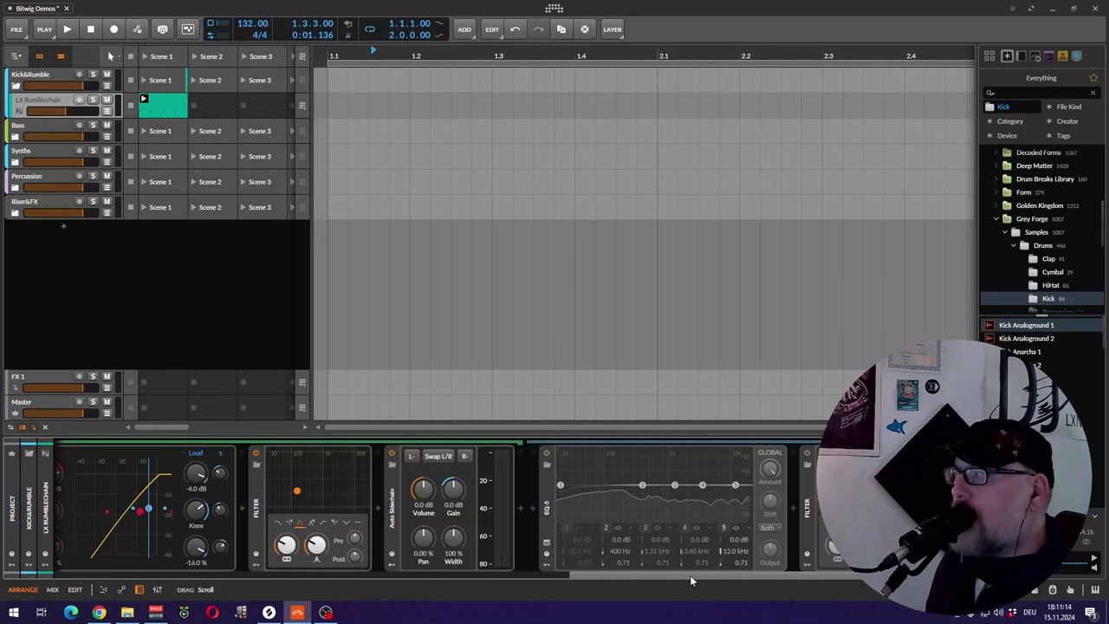
drag(690, 574, 754, 574)
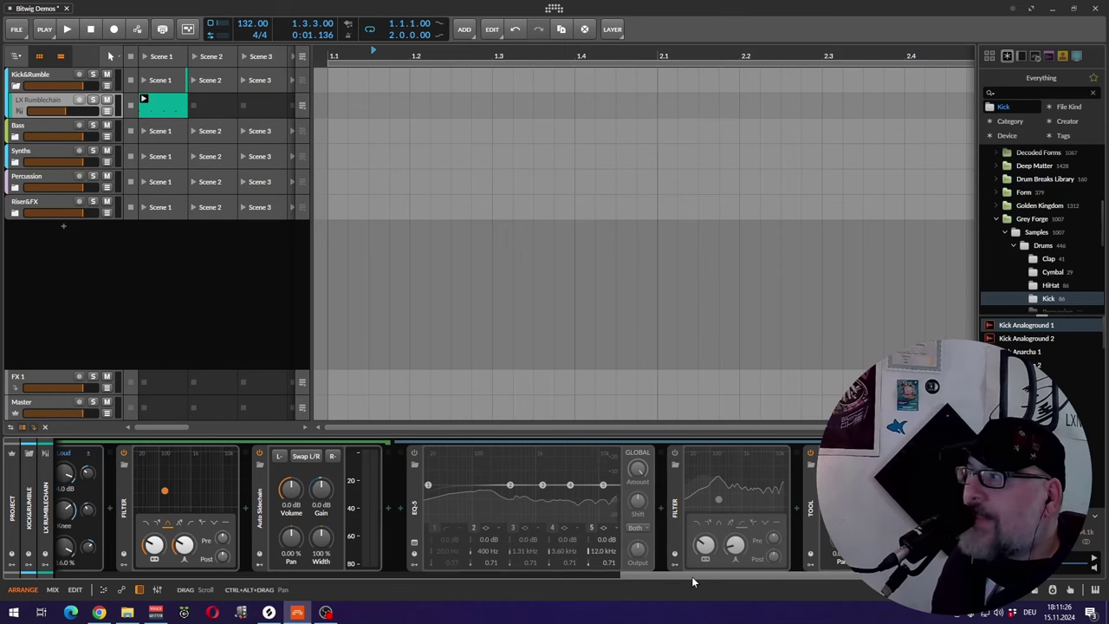
Start playback, listen with the Rumble layer muted and unmuted, and unmute the Topper layer in the FX Layer.
drag(686, 576, 260, 576)
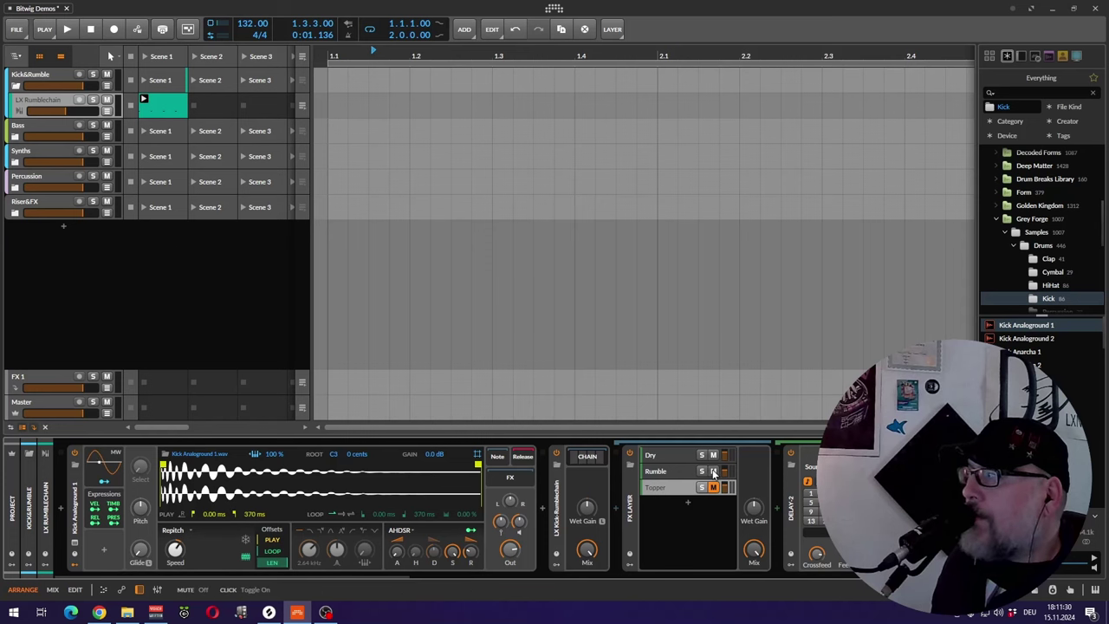
click(69, 30)
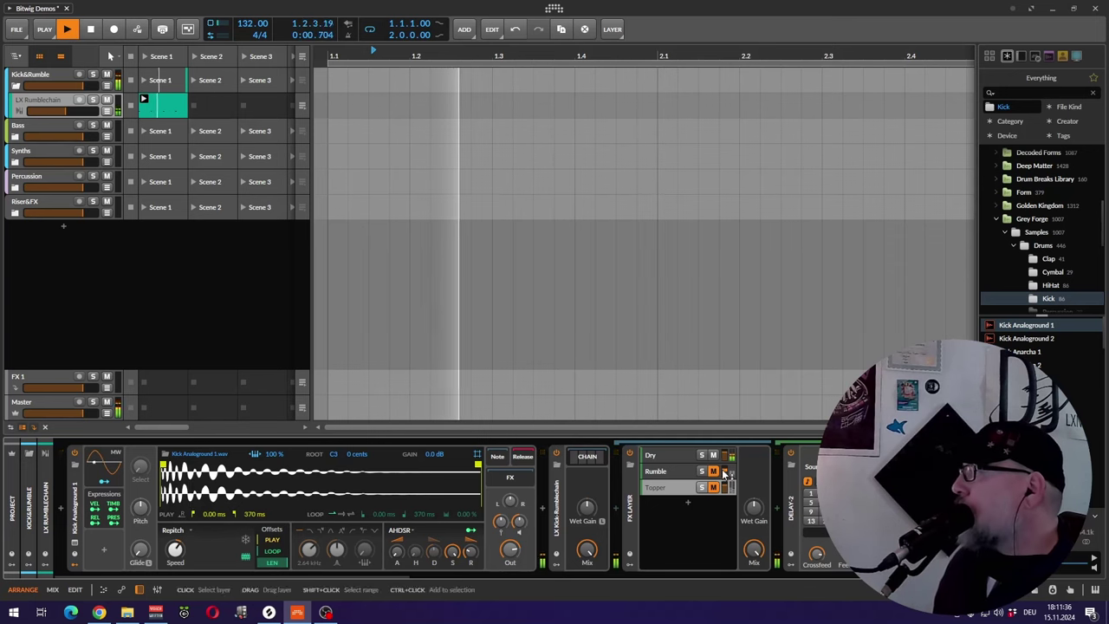
click(713, 472)
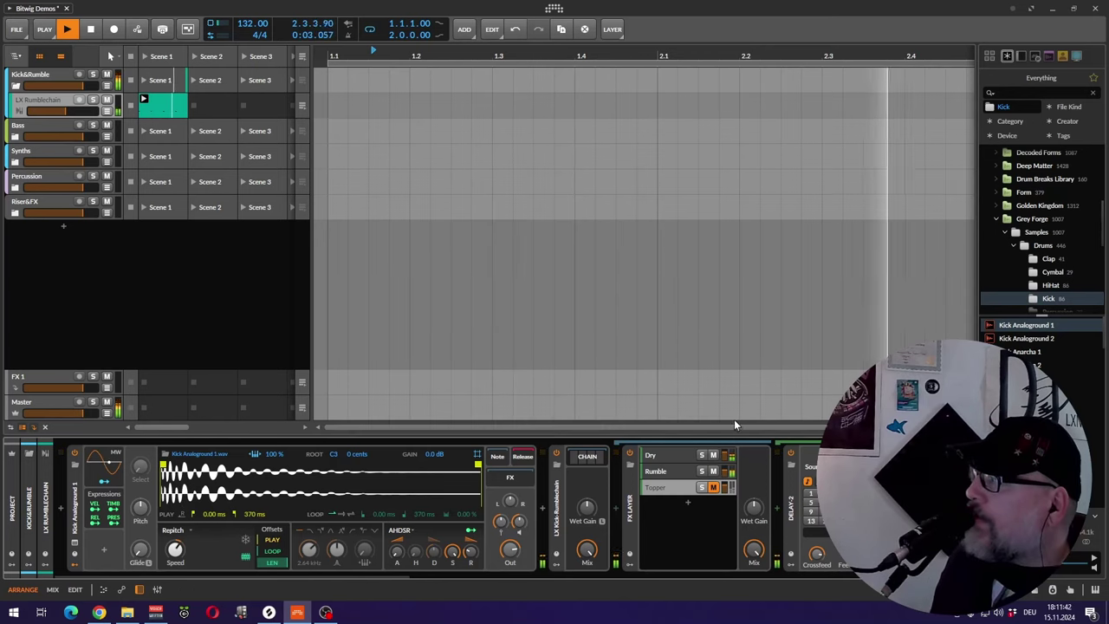
click(713, 487)
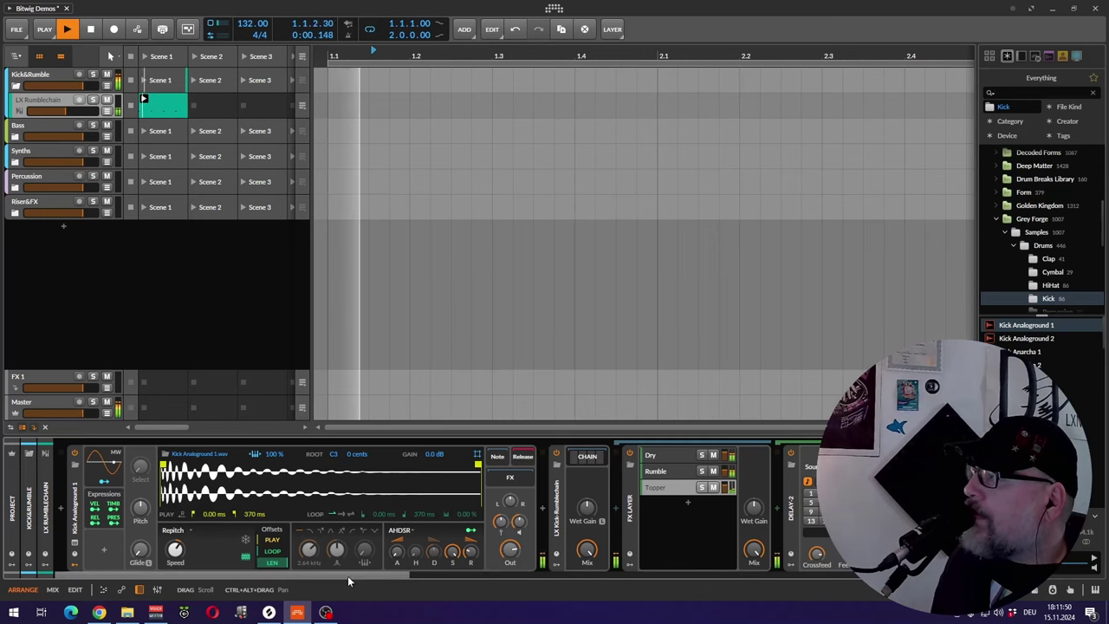
View the Topper layer's devices during playback and compare the sound with the layer muted and unmuted.
drag(352, 572, 728, 530)
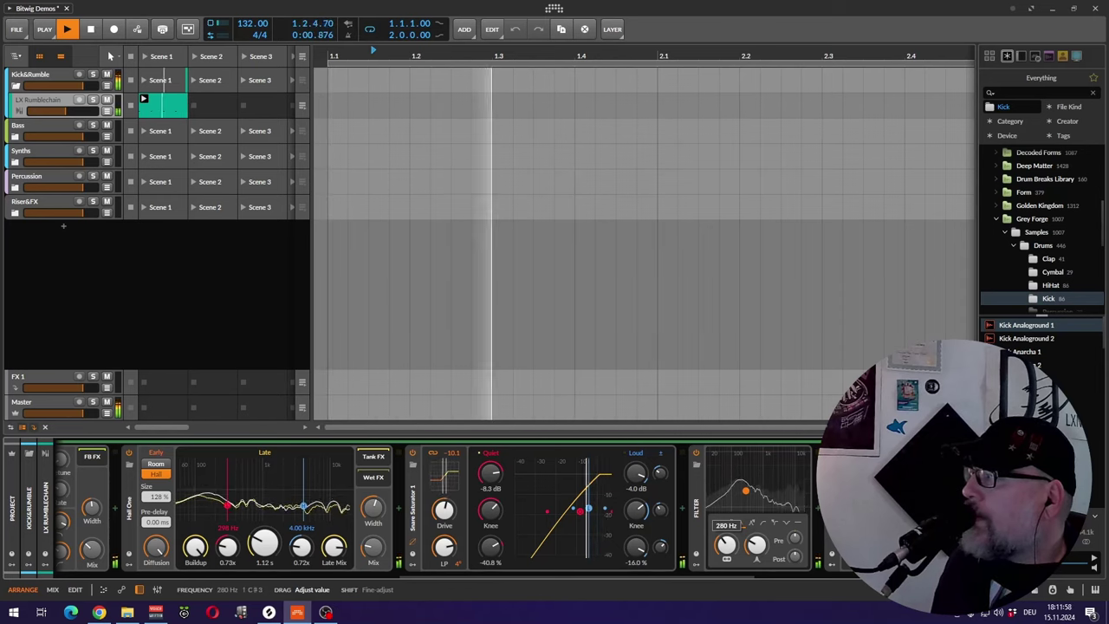
scroll(680, 575, left, 5)
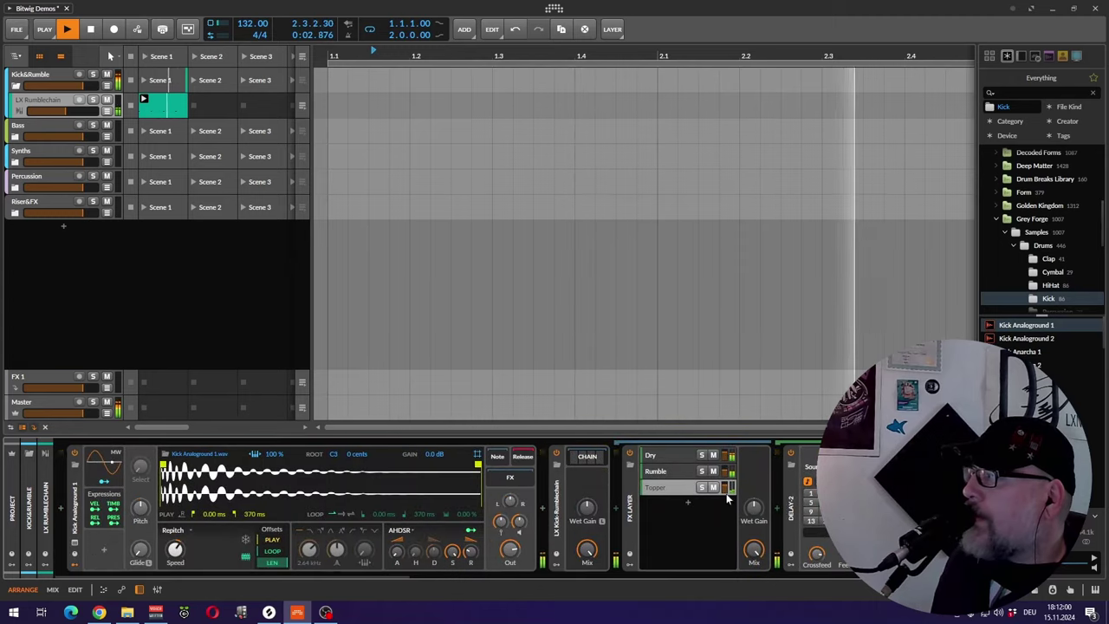
click(714, 488)
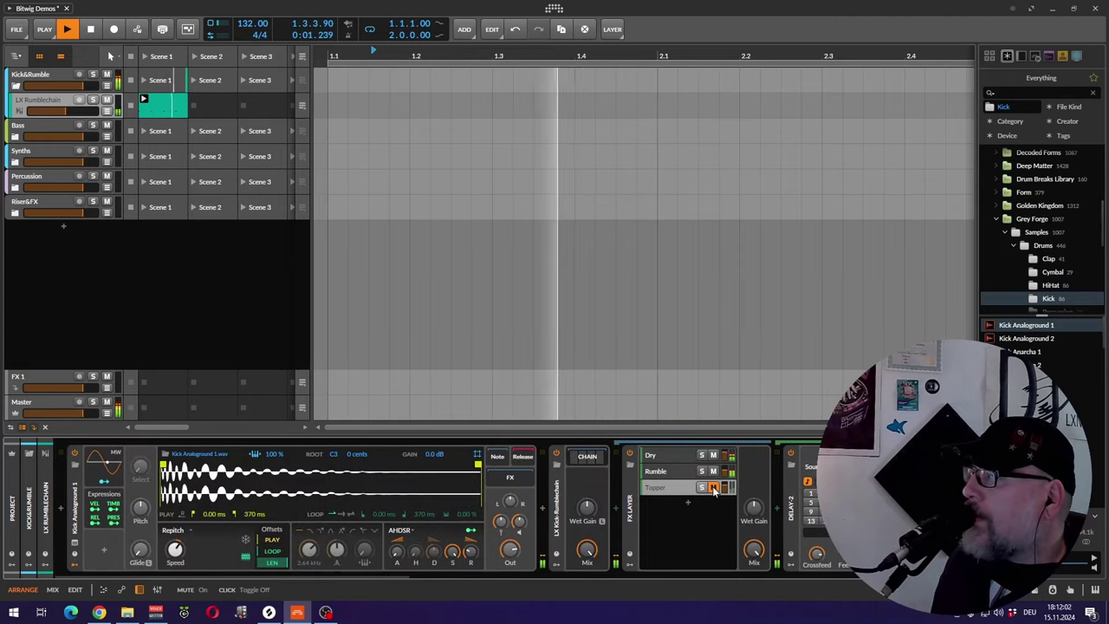
click(714, 488)
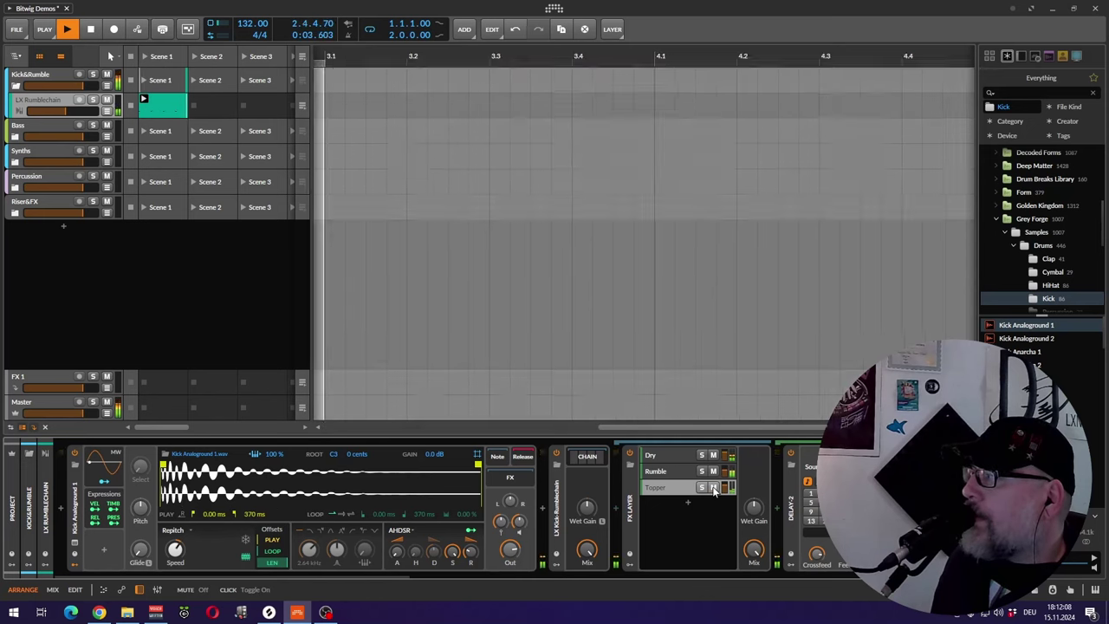
Audition the Filter after the EQ-5 at the end of the chain by switching it on and off again.
scroll(780, 520, right, 10)
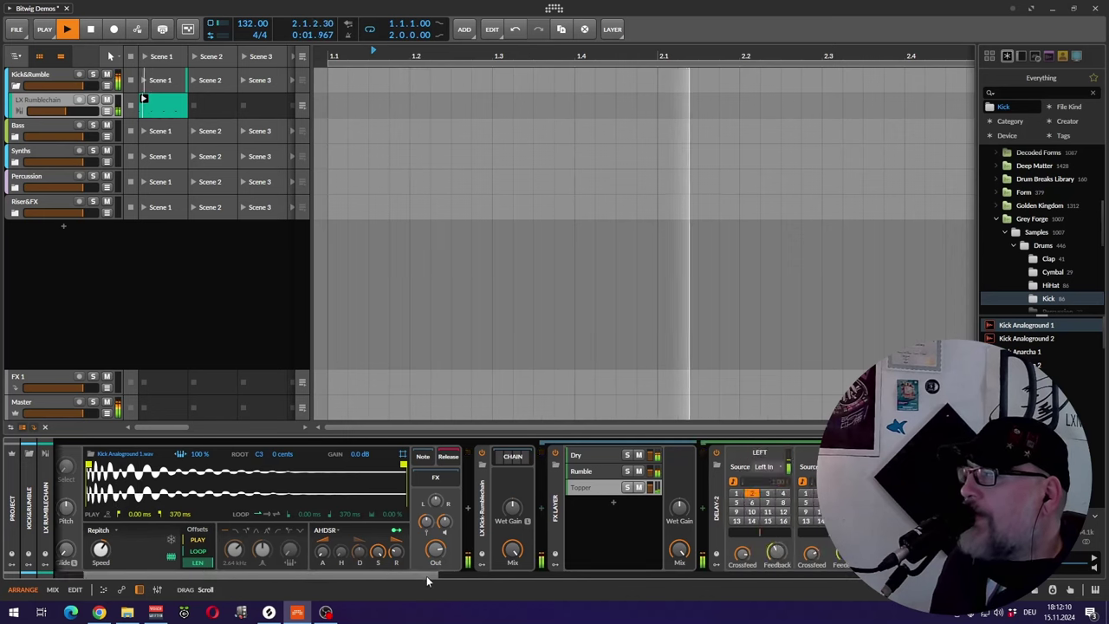
scroll(683, 517, right, 5)
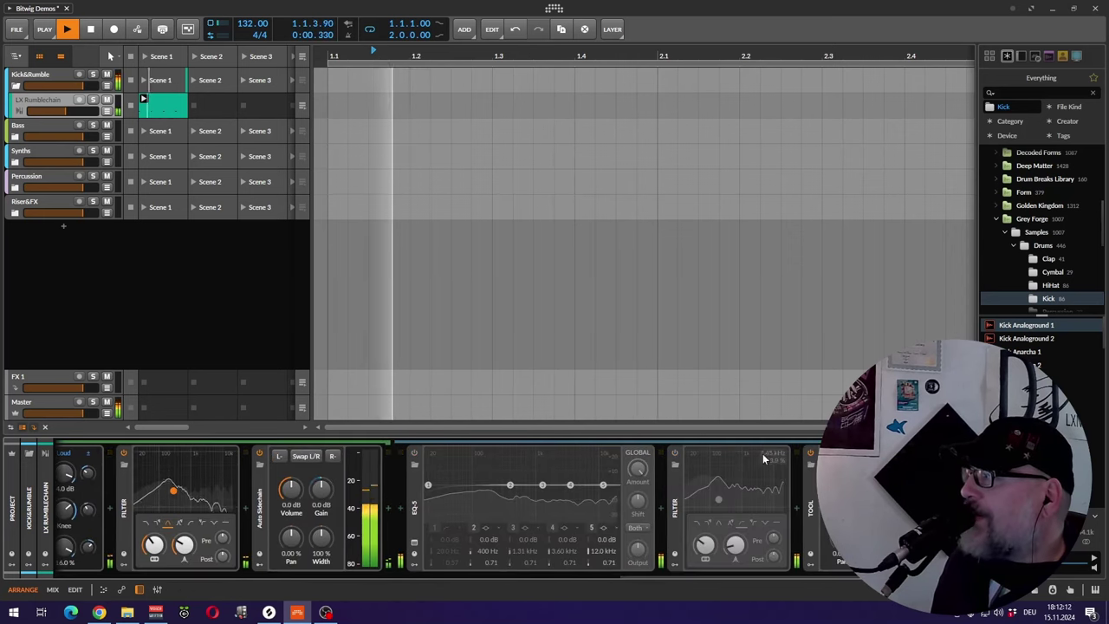
click(675, 456)
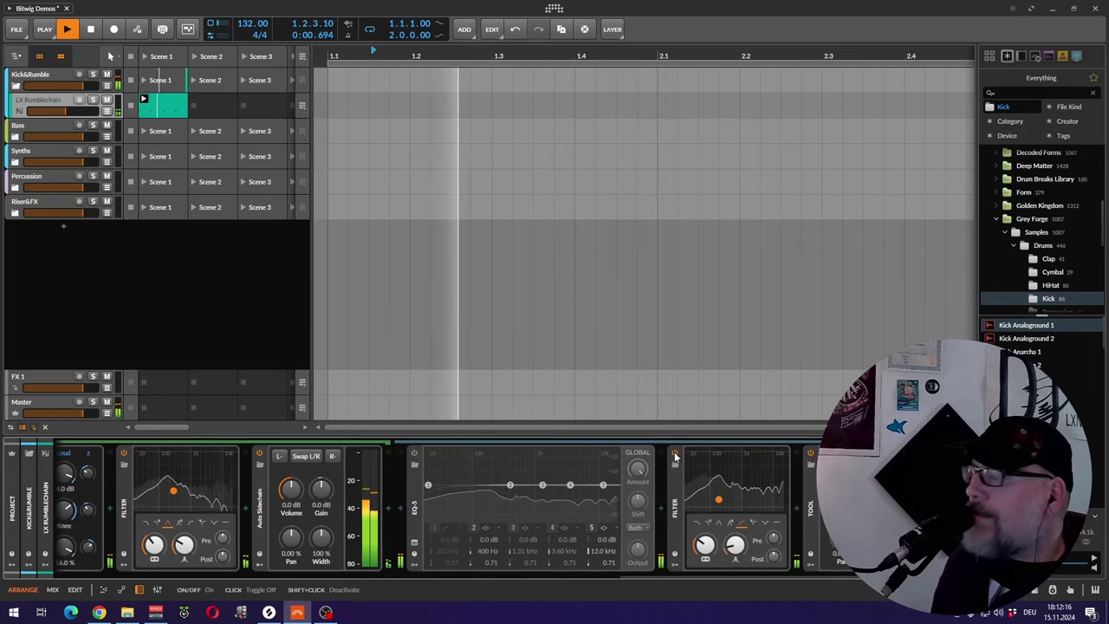
click(675, 456)
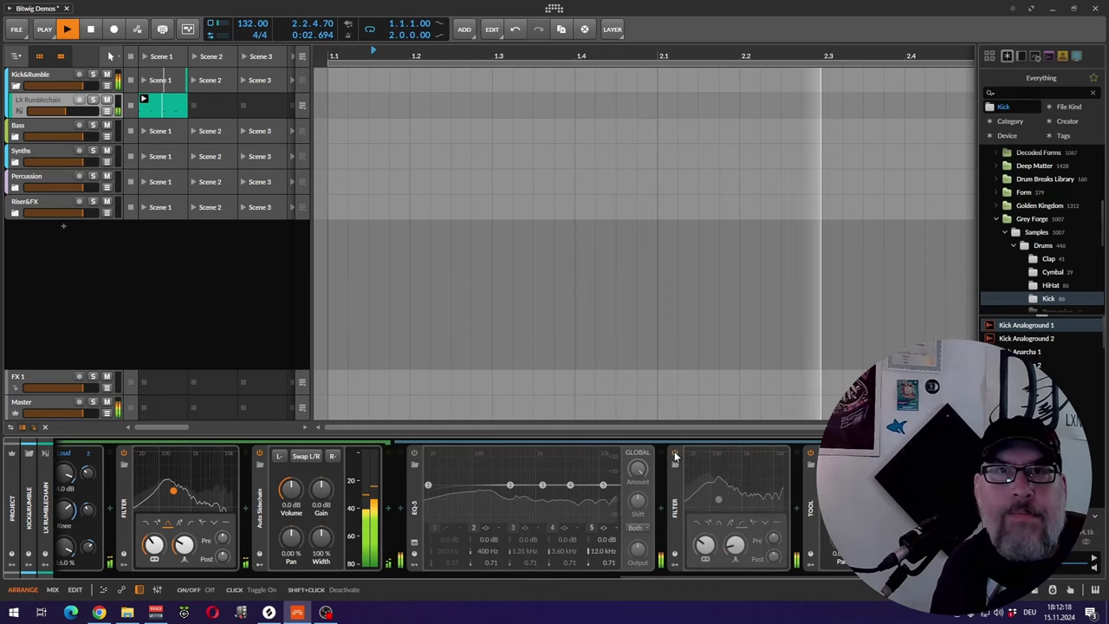
Stop playback at the start of the device chain and switch to the Chrome browser.
scroll(433, 520, up, 10)
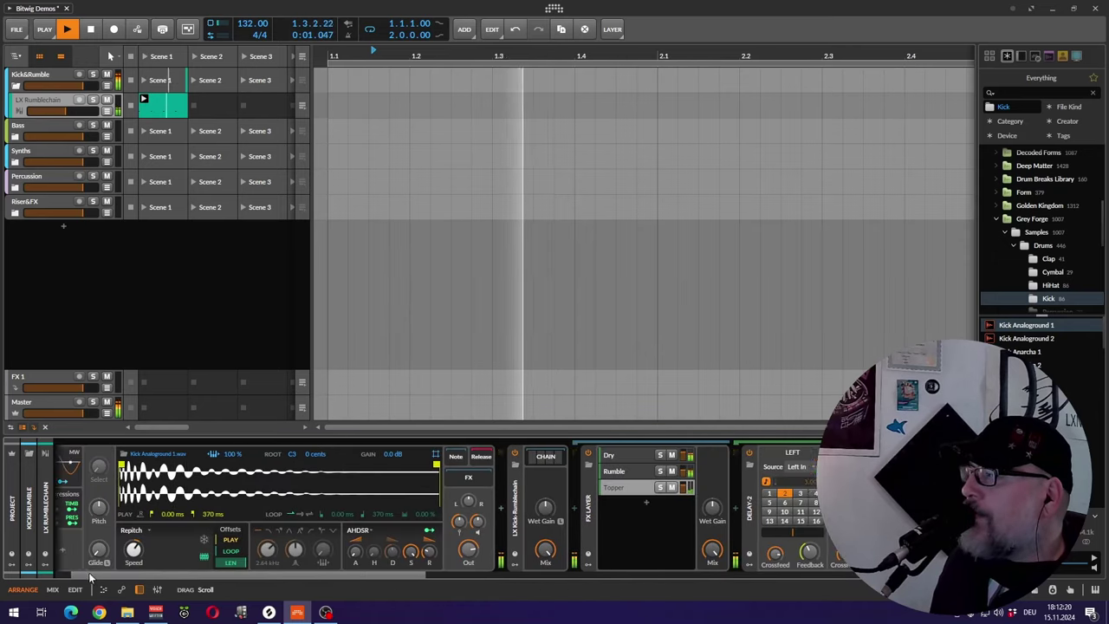
click(91, 30)
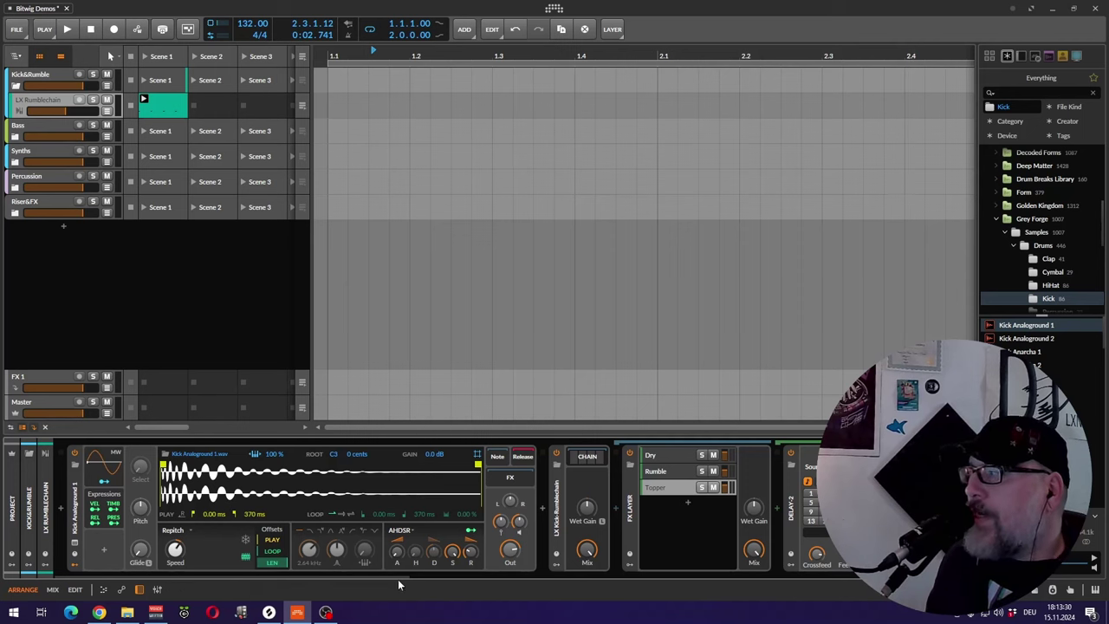
drag(397, 574, 472, 576)
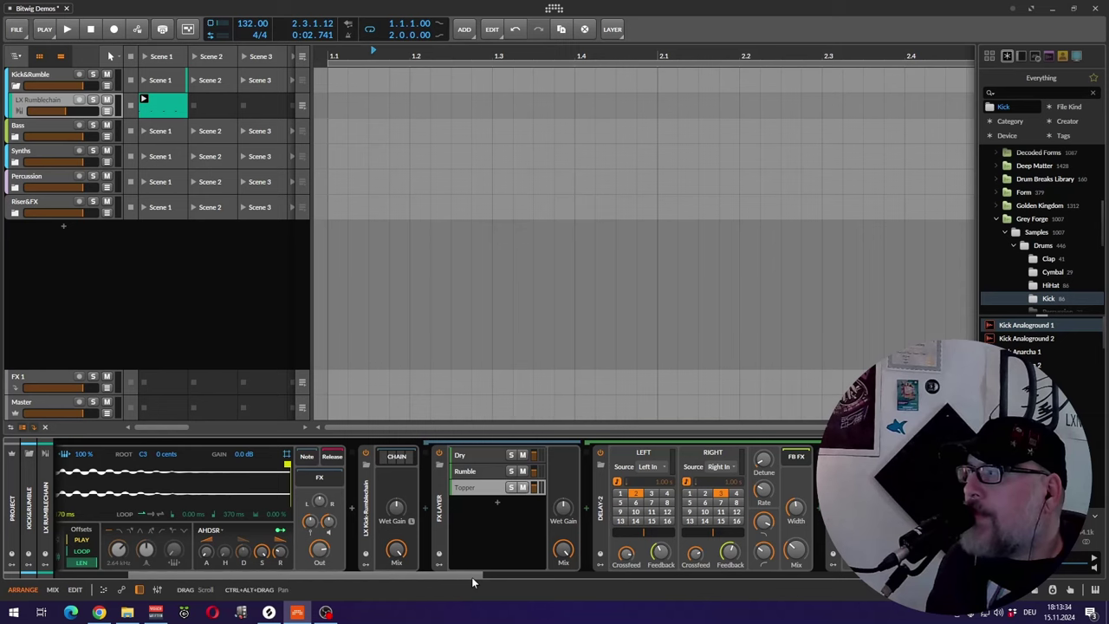
click(100, 612)
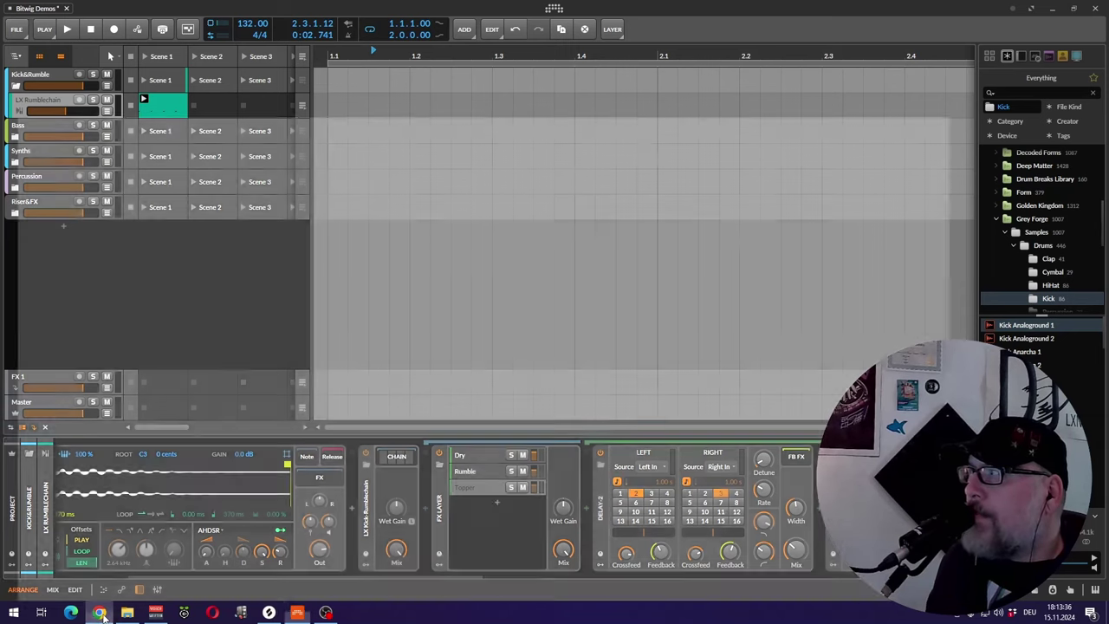